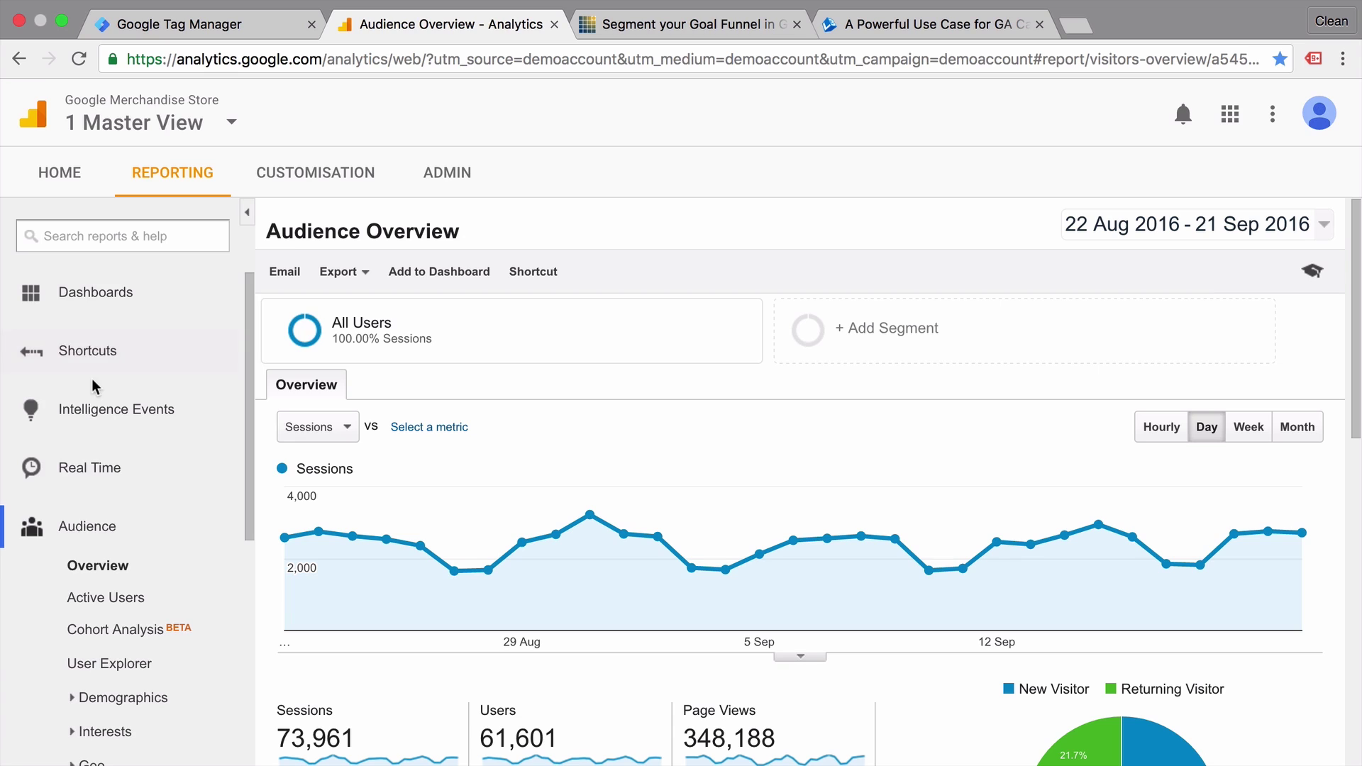
Step: Open the Purchase Completed funnel visualisation and review its steps: 997 sessions, 16.56% conversion
scroll(92, 385, "down", 6)
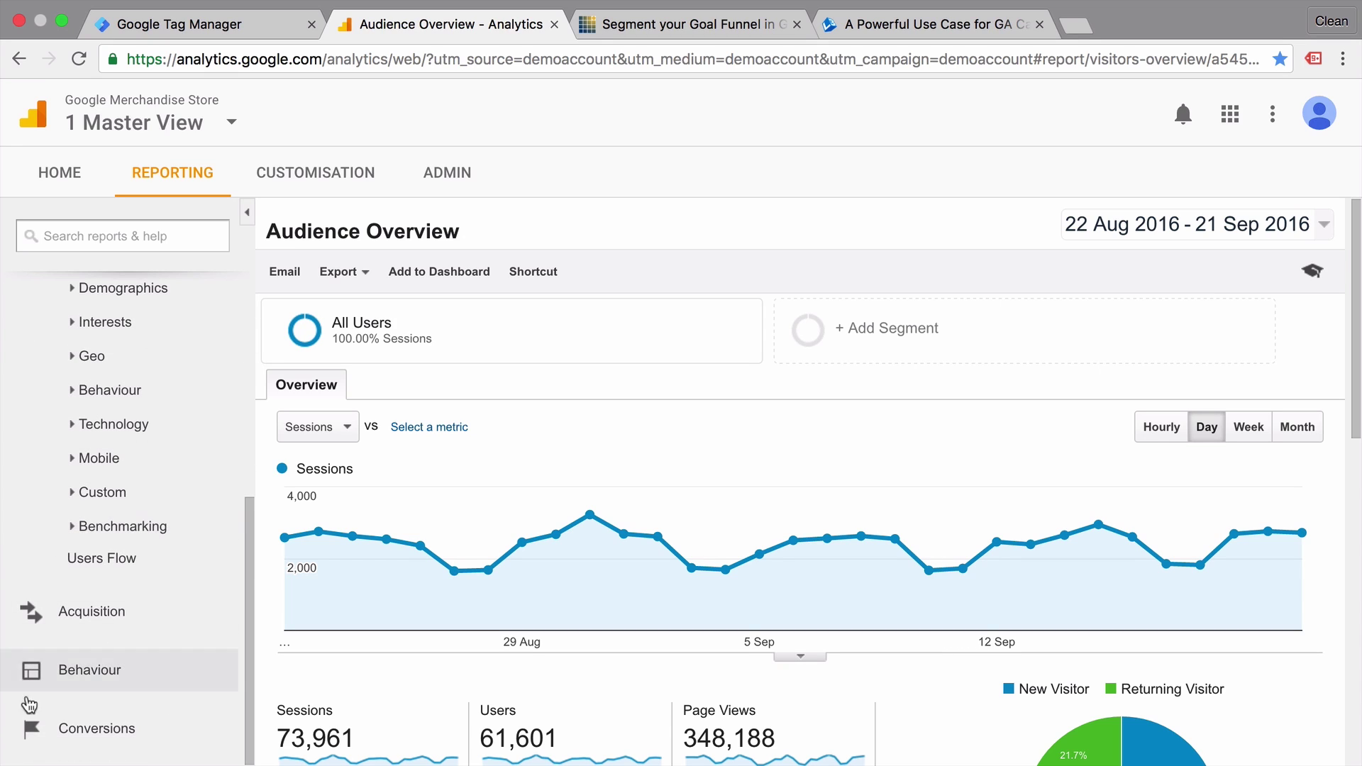
left_click(30, 738)
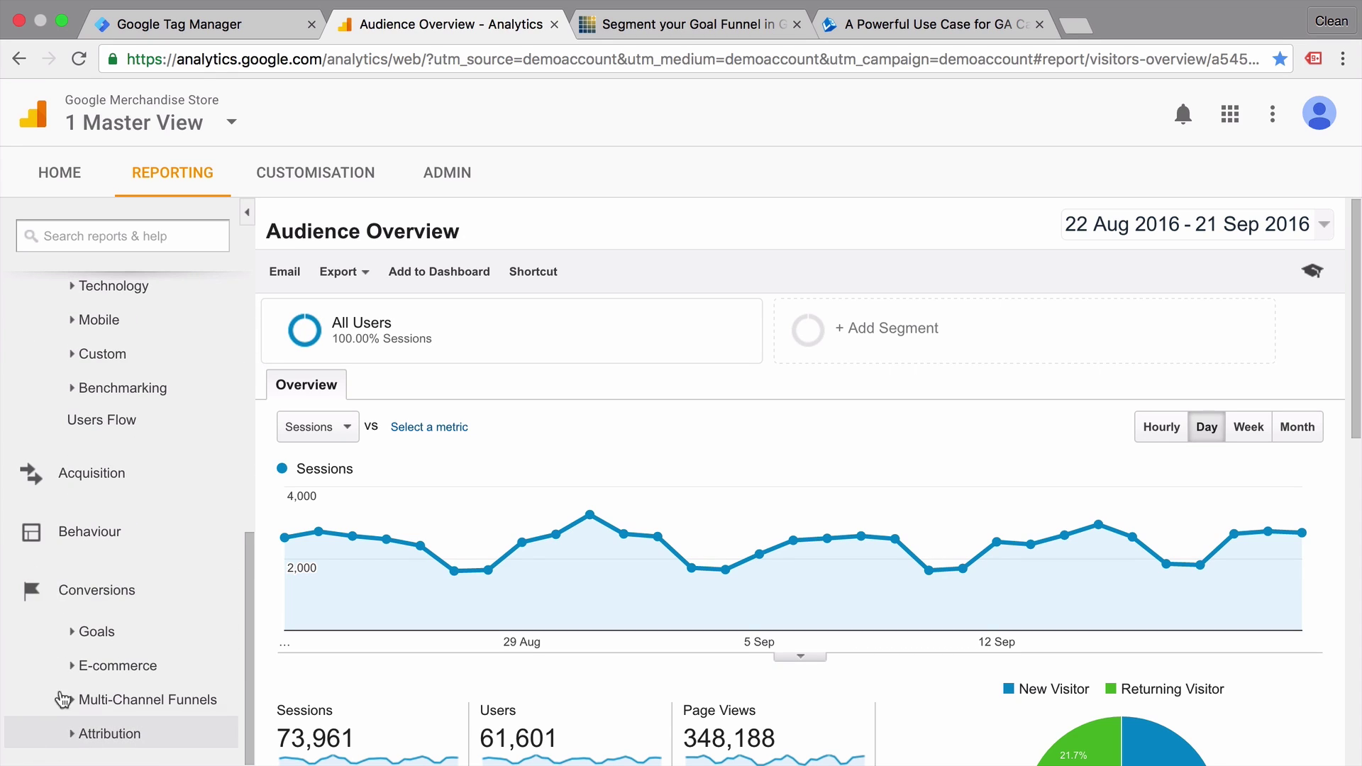
left_click(78, 639)
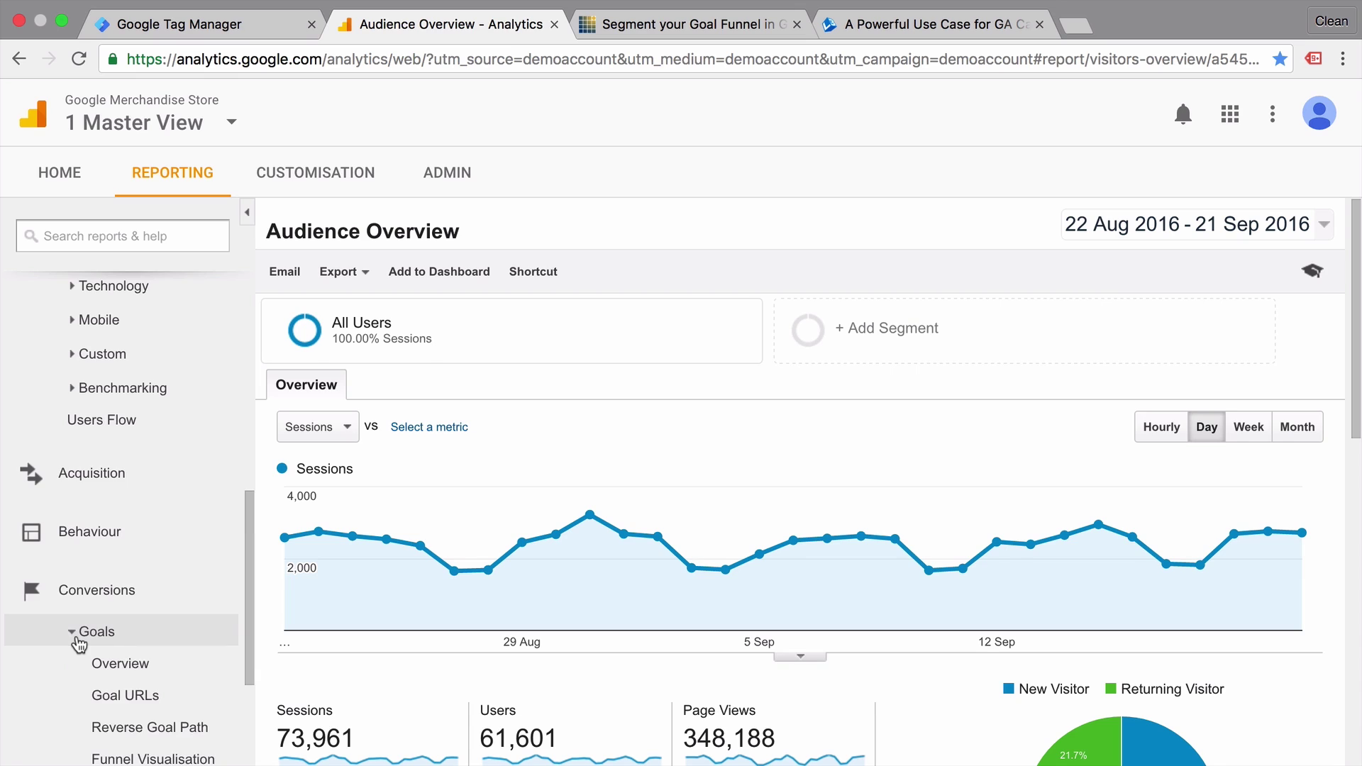
left_click(183, 562)
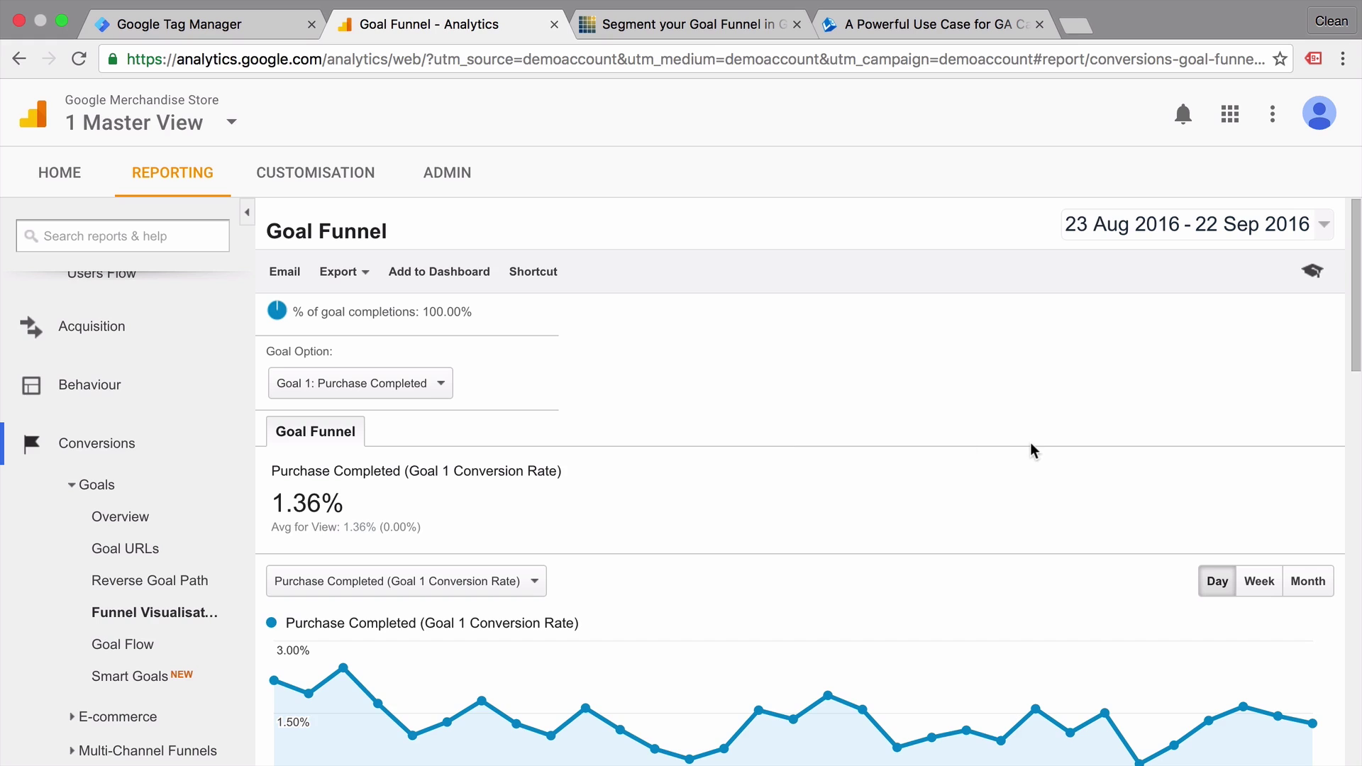
scroll(1032, 447, "down", 9)
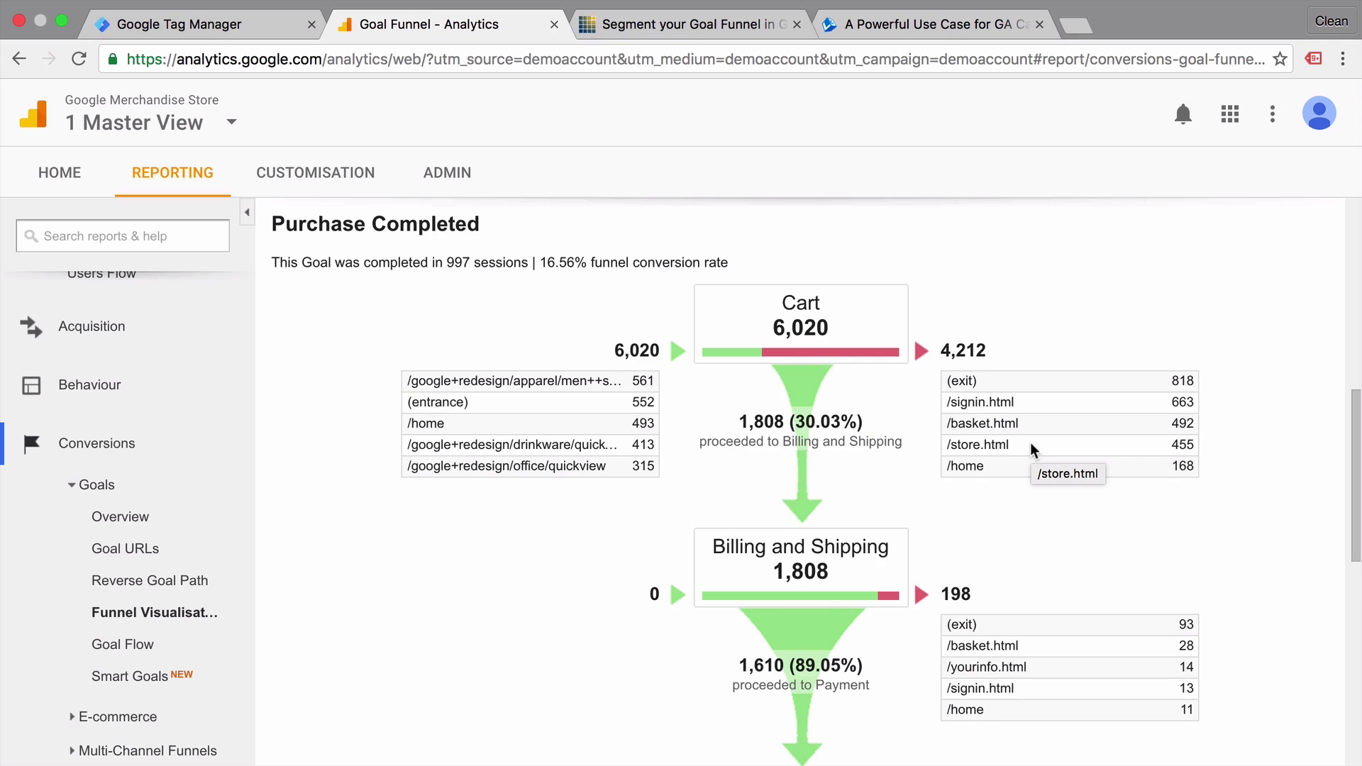
scroll(805, 582, "down", 5)
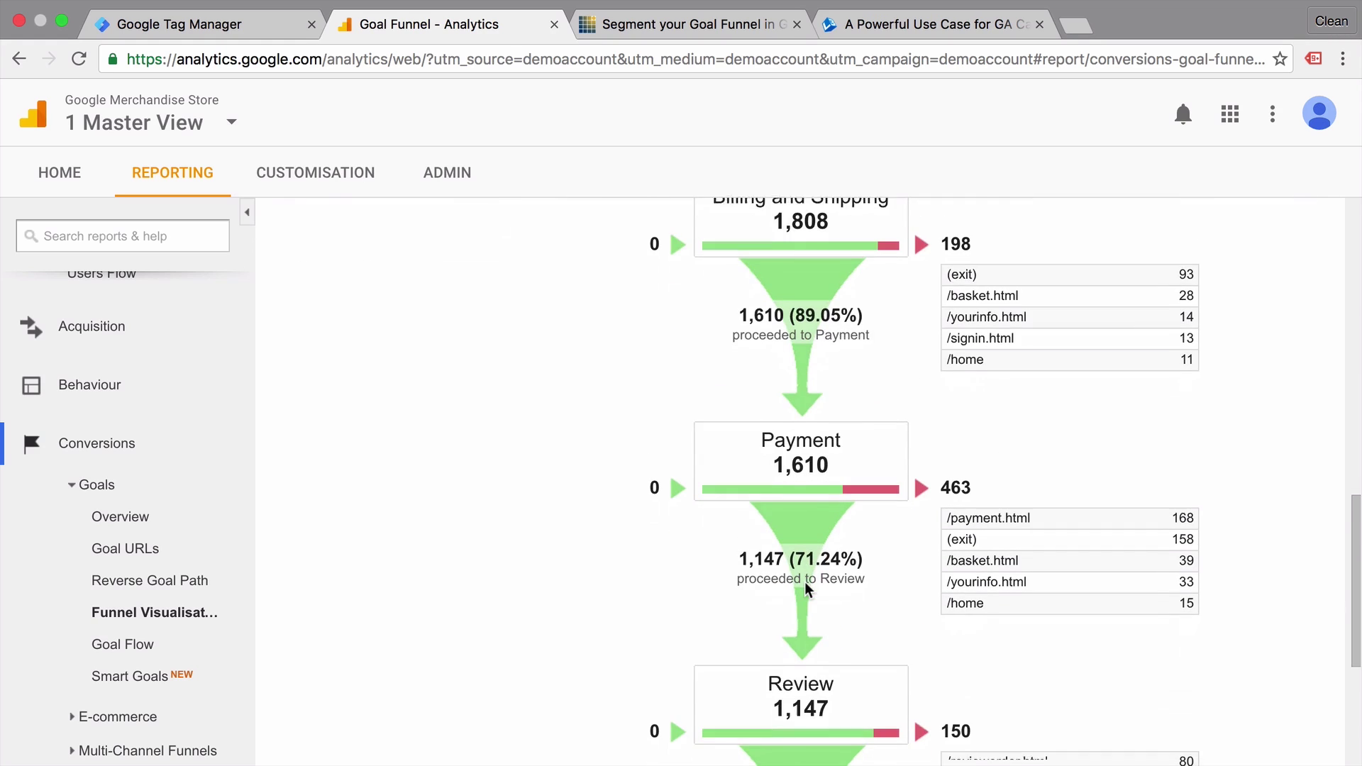
scroll(805, 582, "down", 5)
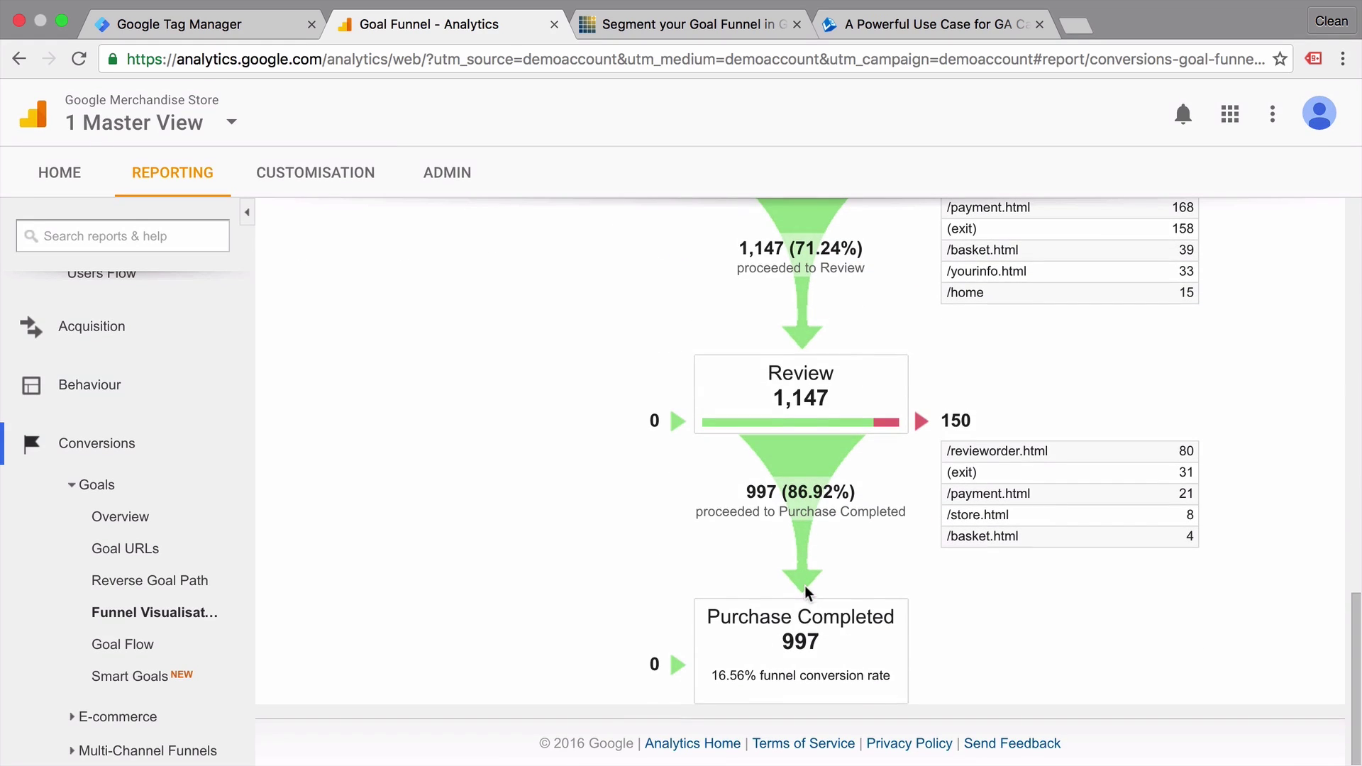
scroll(800, 610, "up", 10)
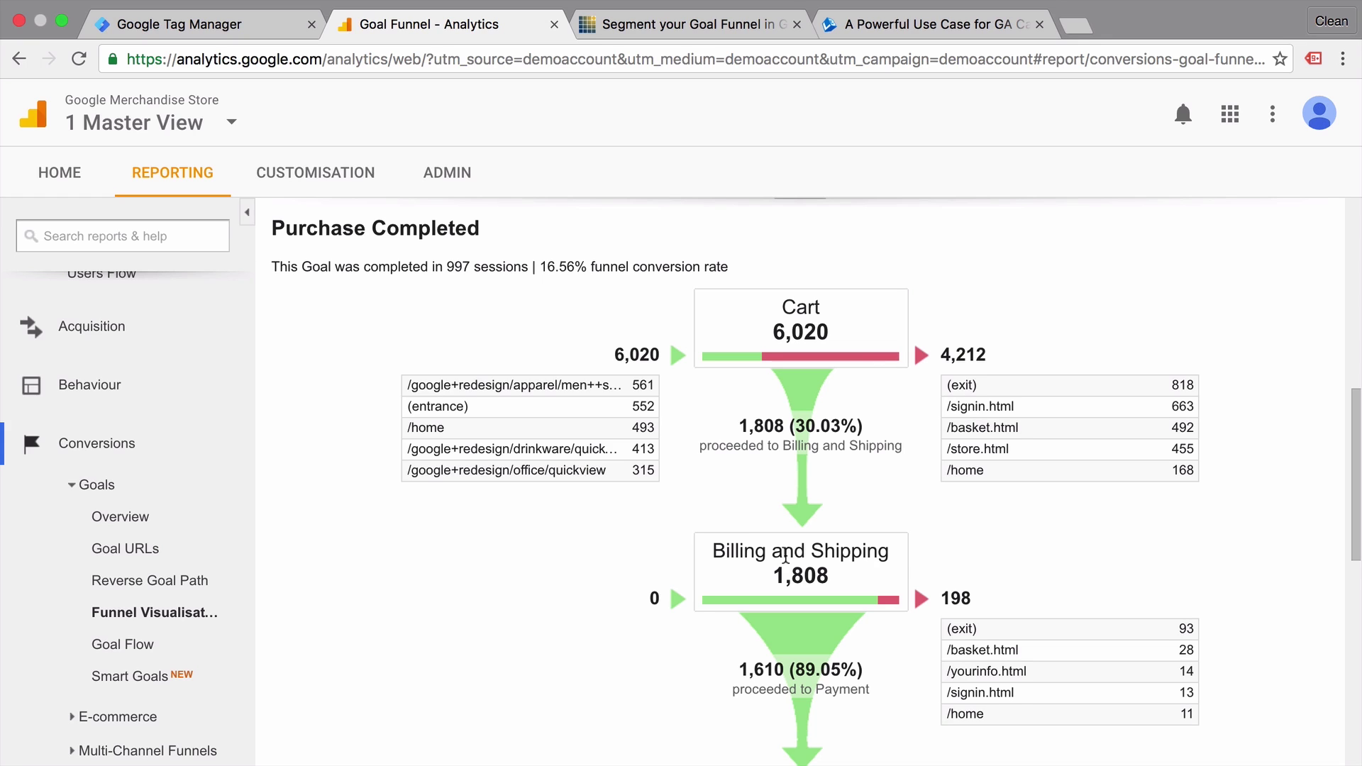
scroll(785, 558, "down", 7)
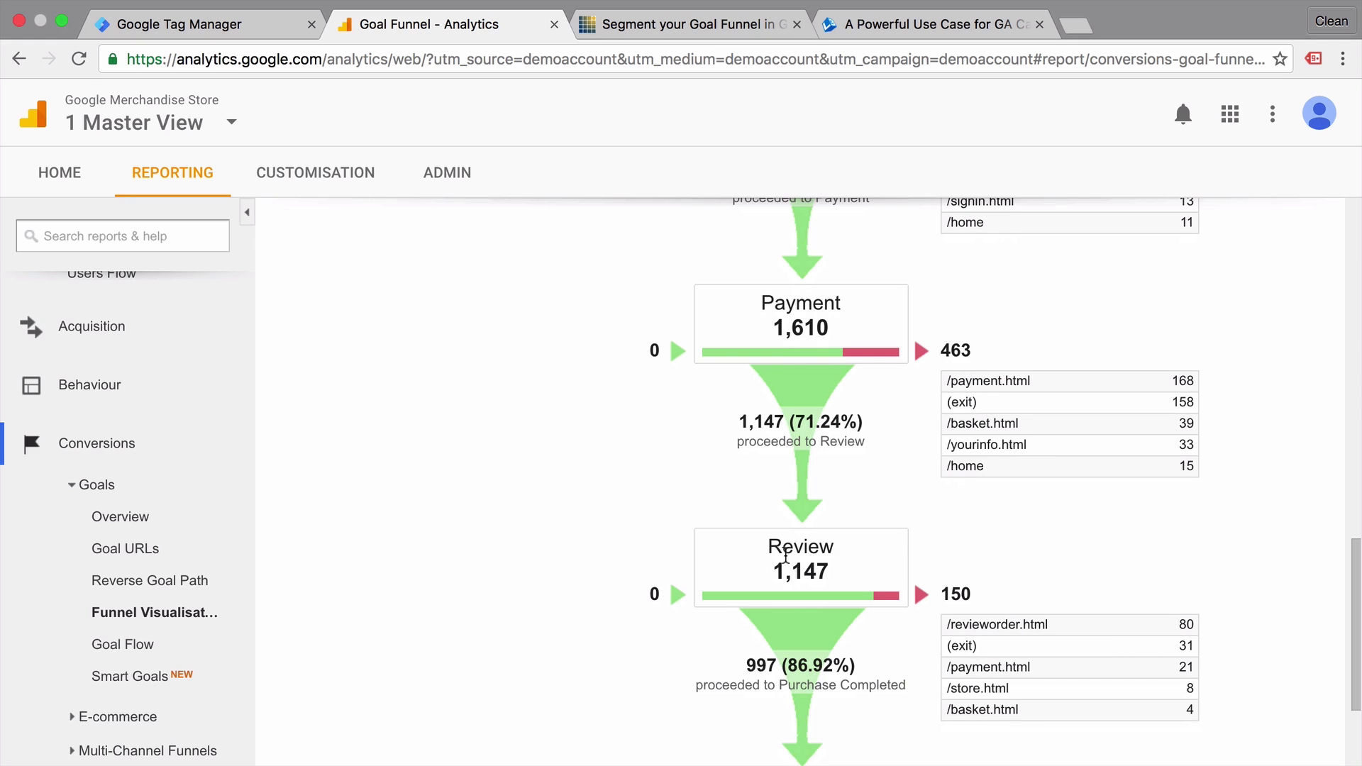
scroll(786, 557, "up", 10)
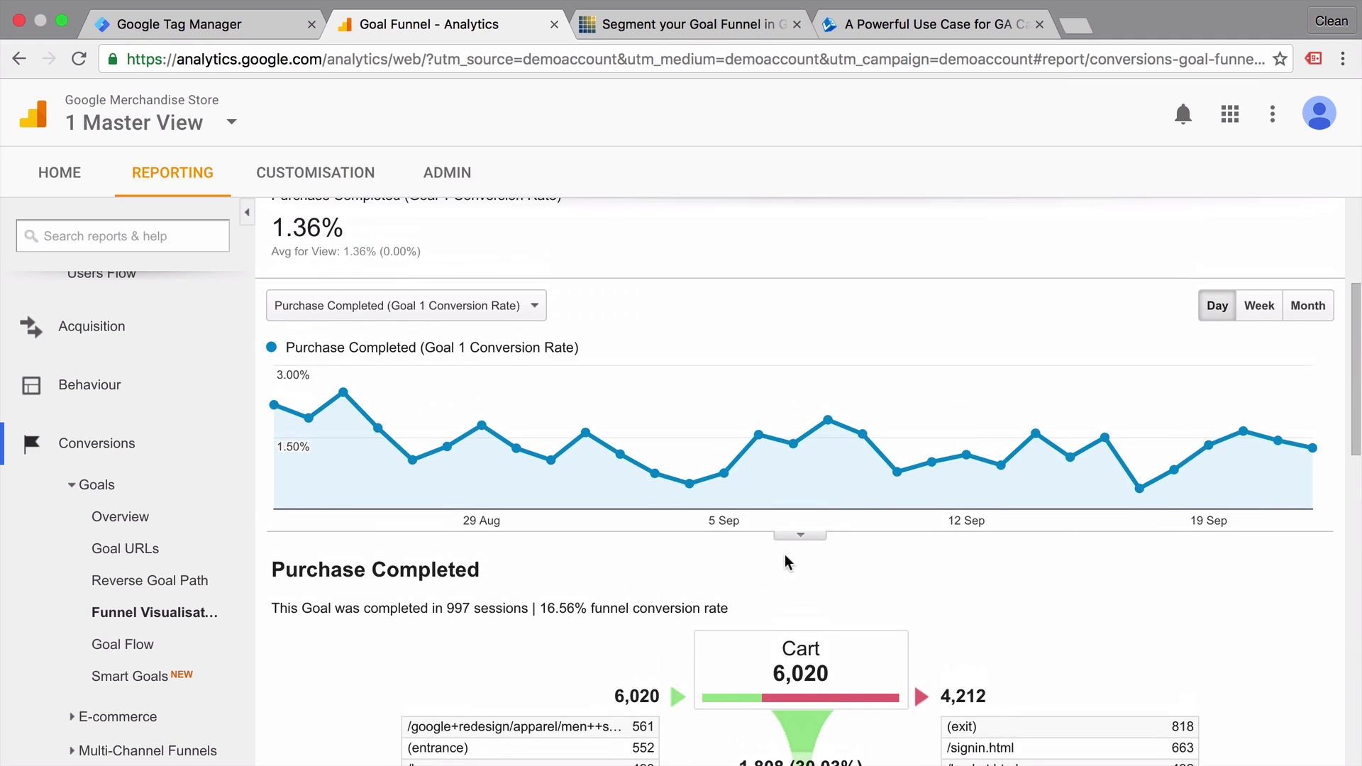
scroll(785, 557, "down", 1)
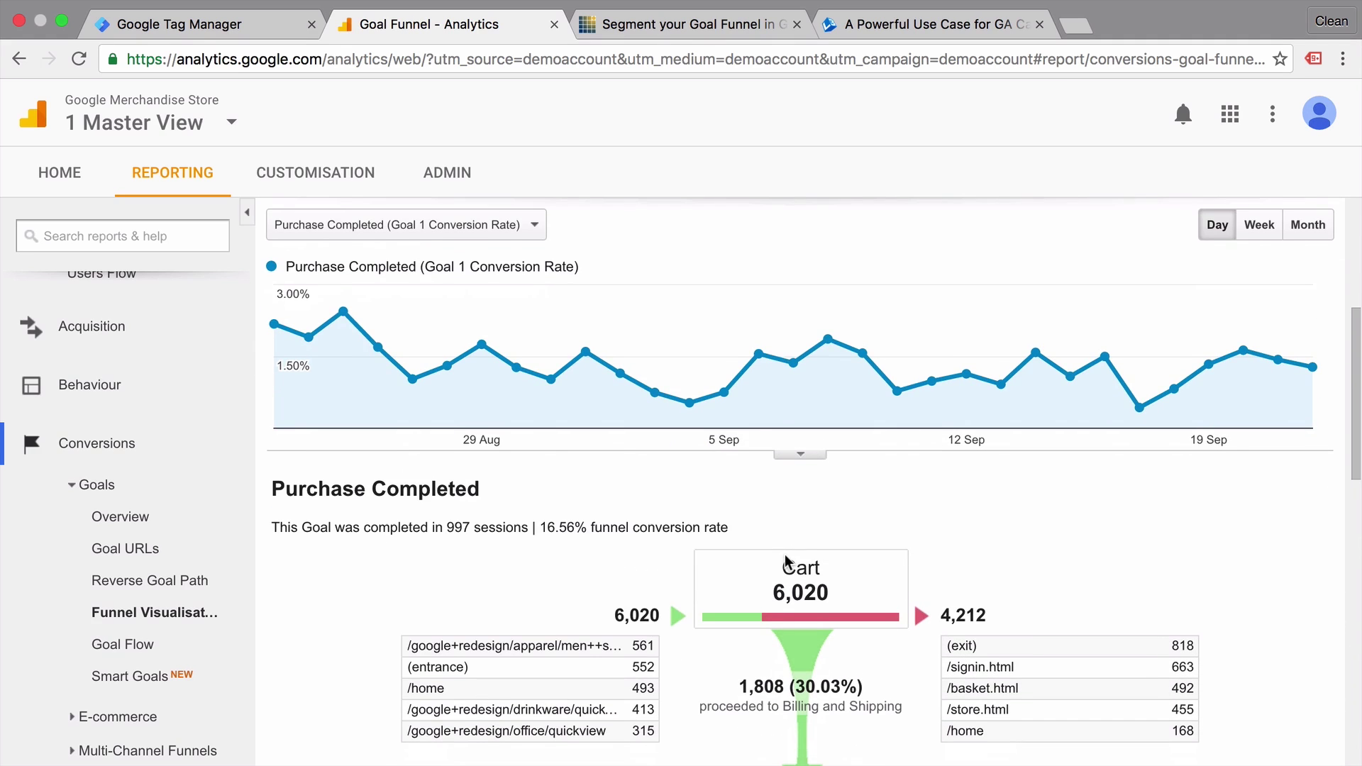
Step: Inspect the Purchase Completed goal's ordercompleted destination and its Cart-to-Review funnel steps in Admin
left_click(458, 170)
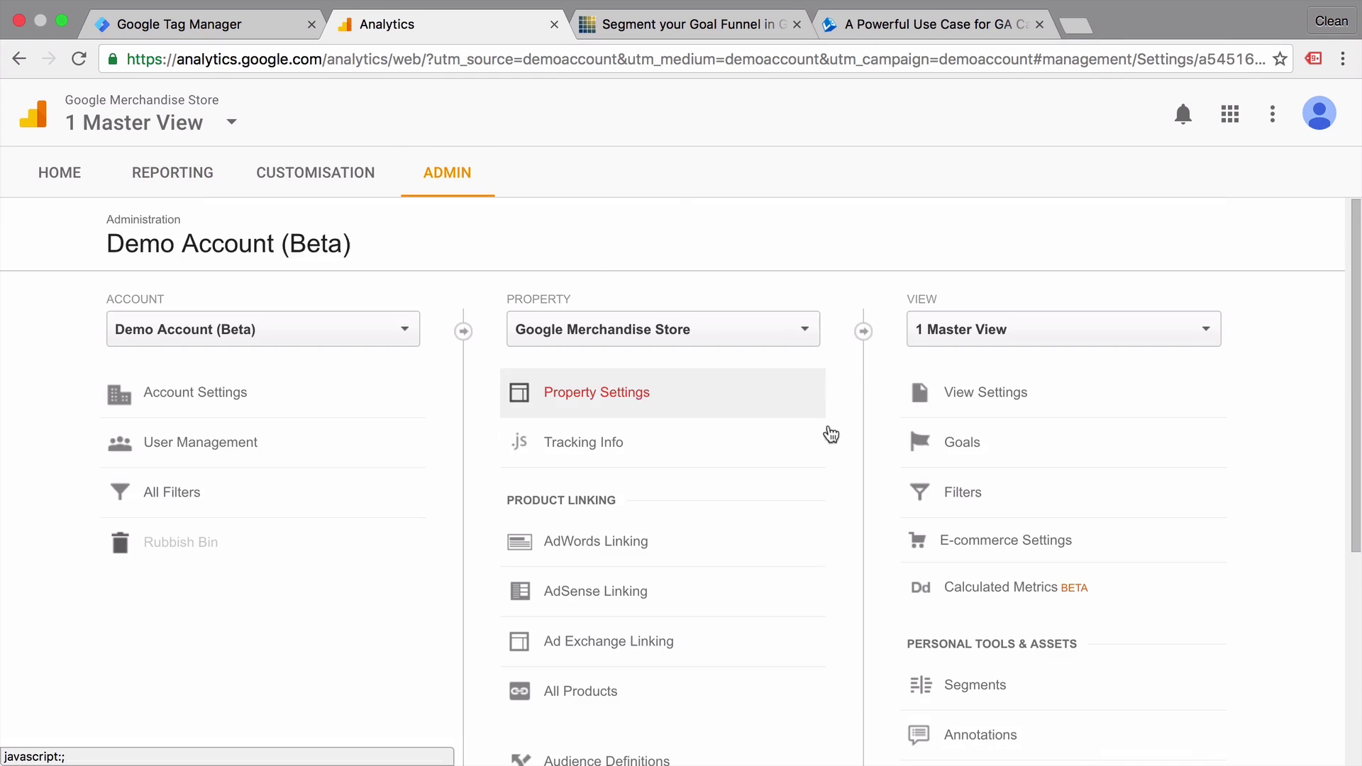
left_click(950, 446)
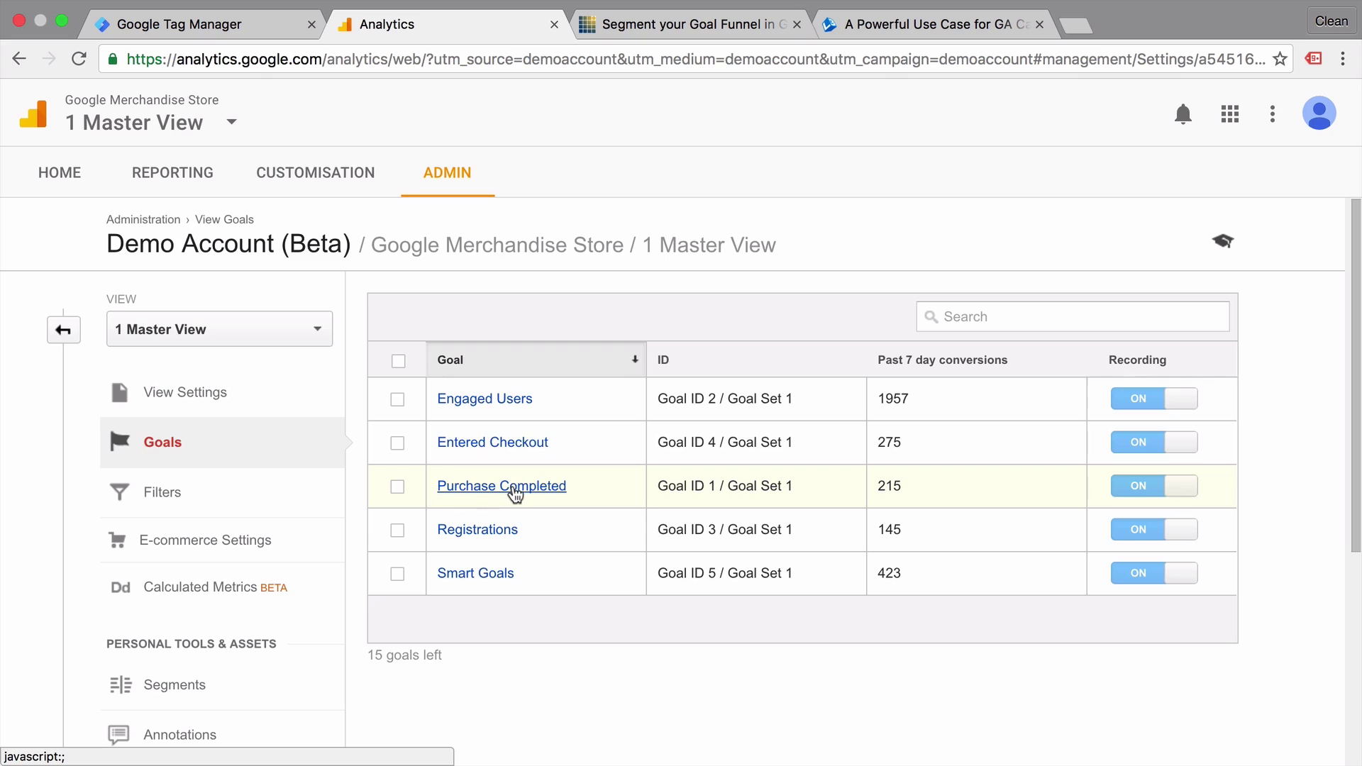
left_click(564, 493)
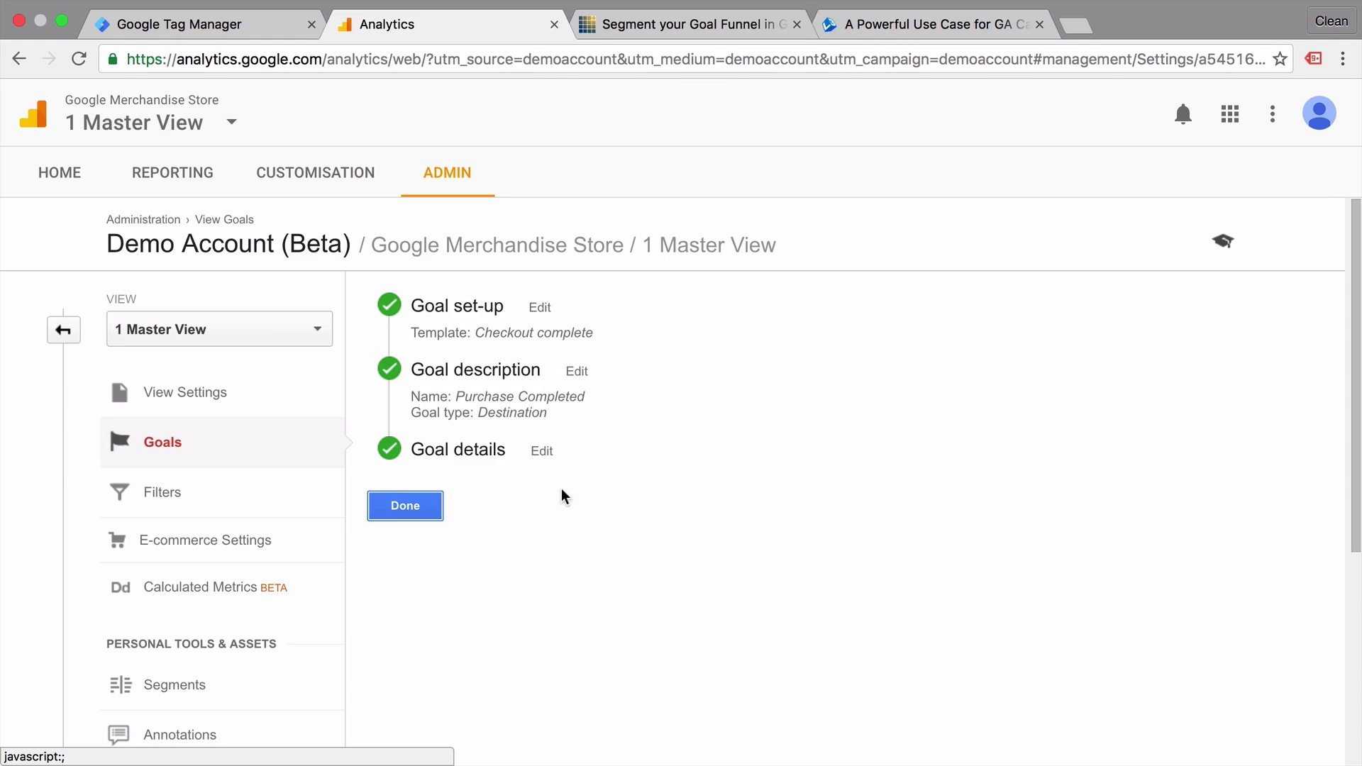
left_click(492, 463)
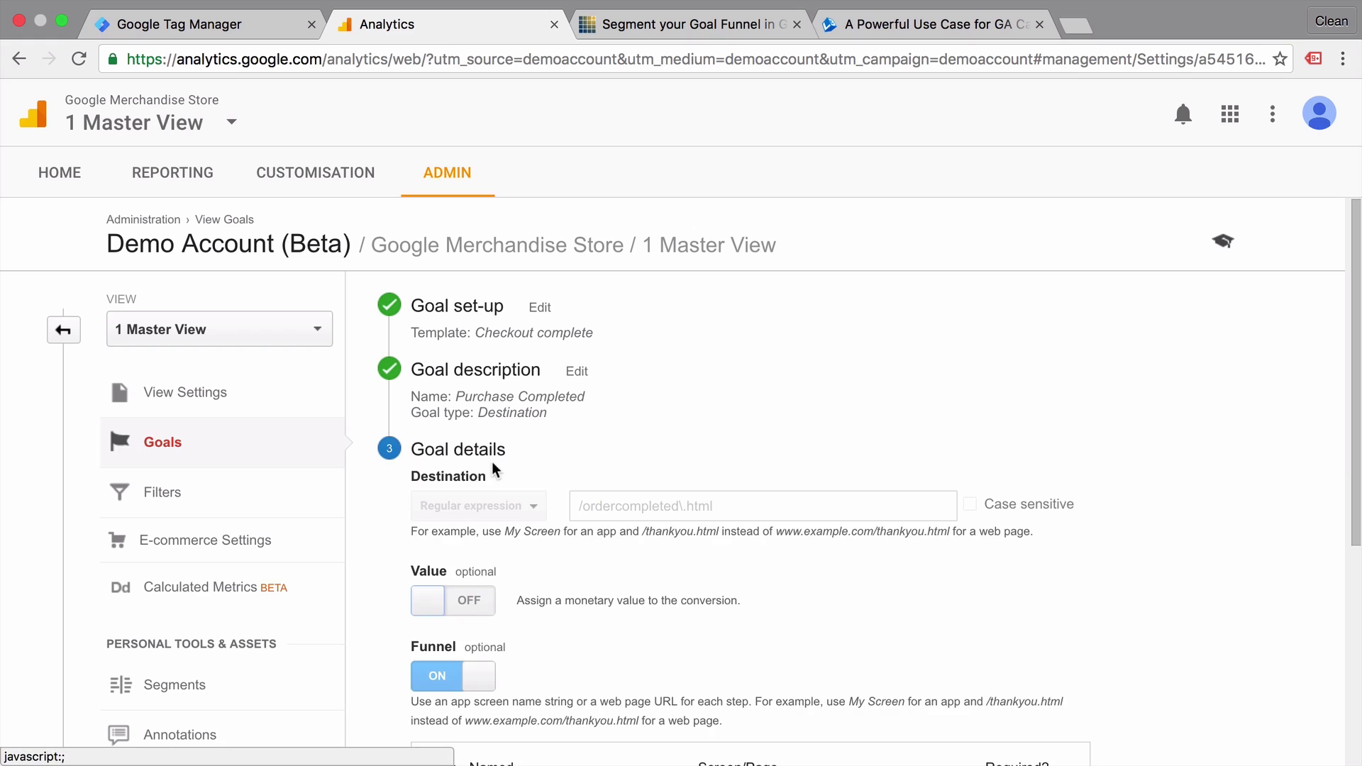
scroll(377, 538, "down", 5)
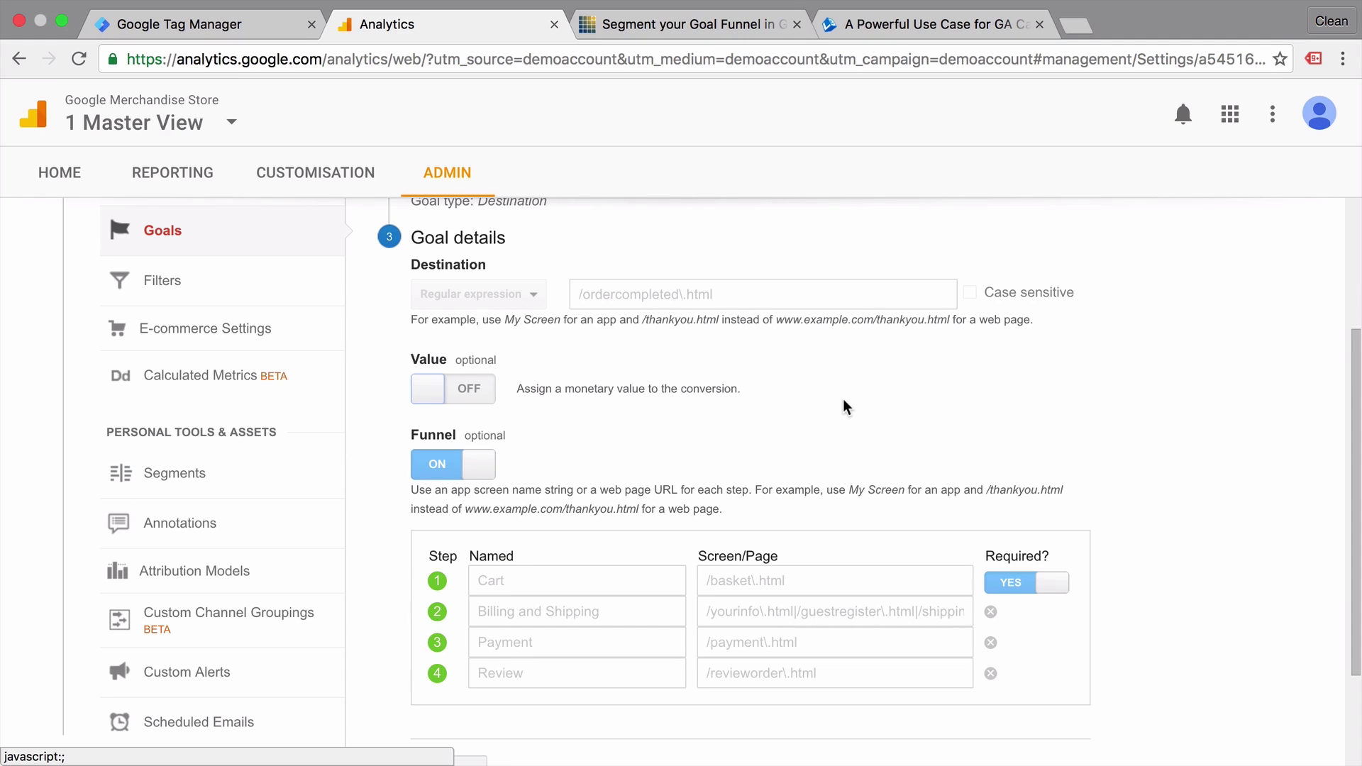
scroll(845, 405, "up", 1)
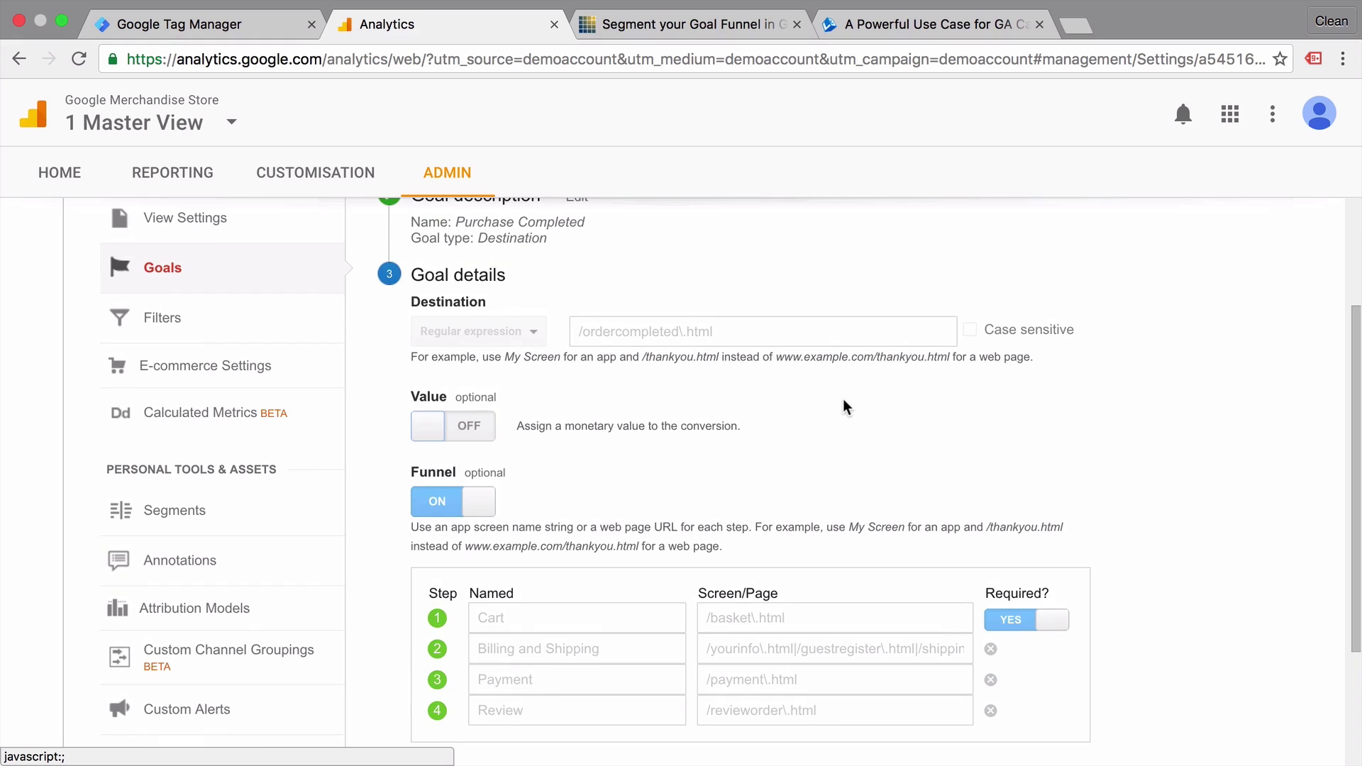
scroll(844, 401, "down", 1)
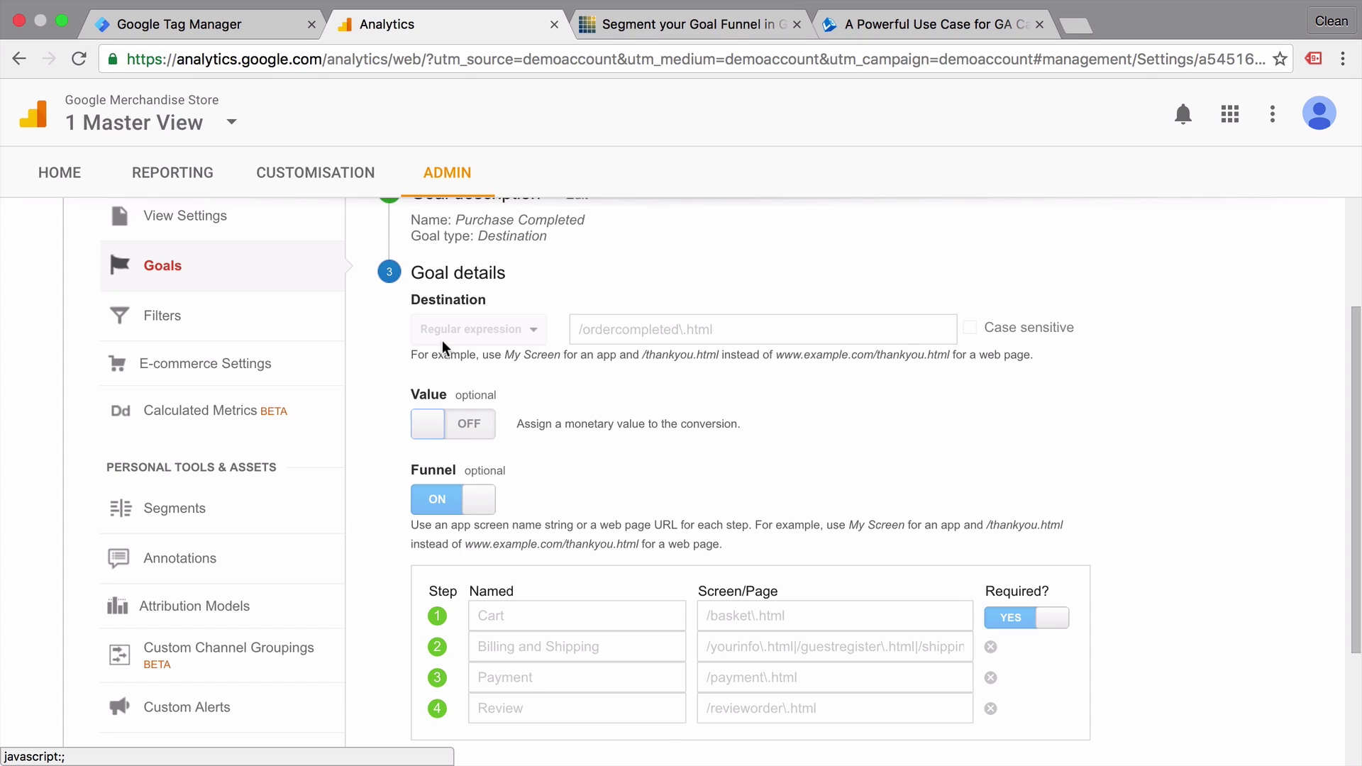
left_click(173, 179)
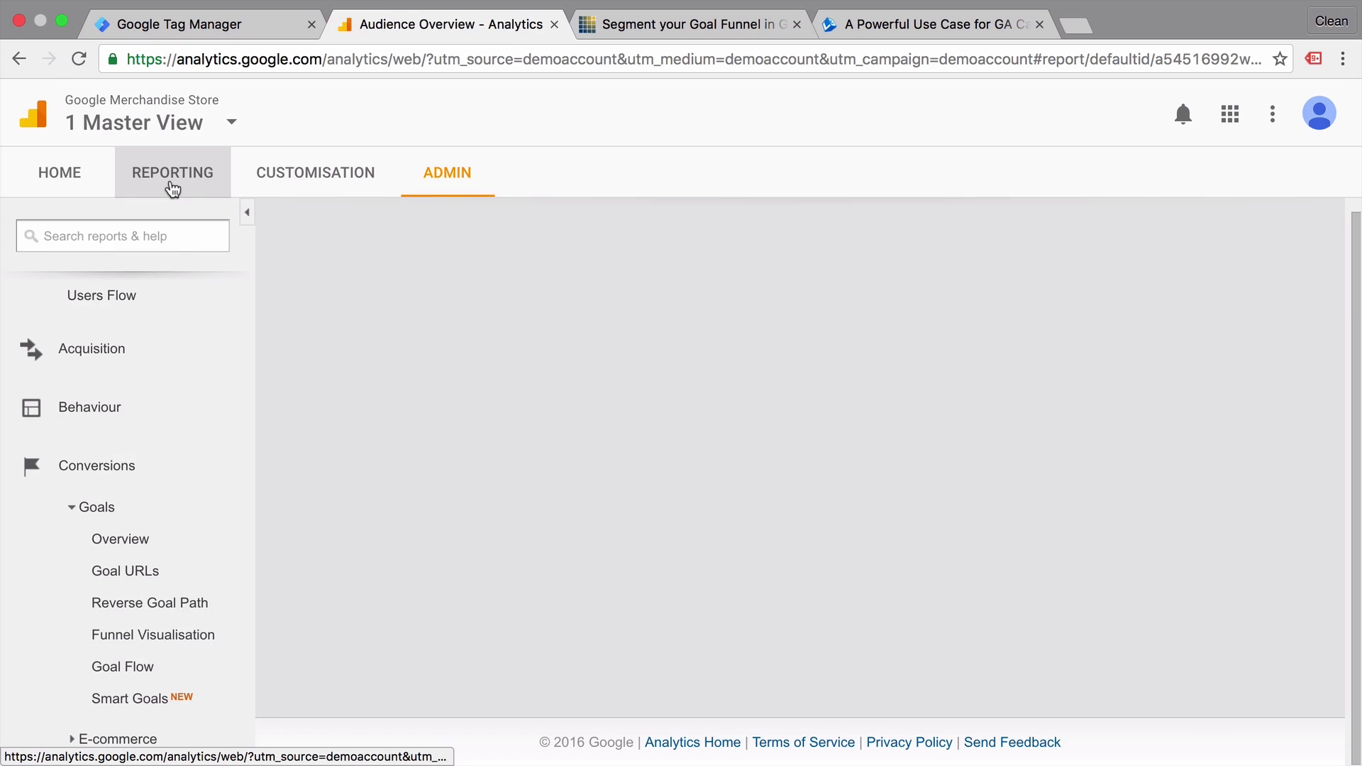
scroll(187, 384, "down", 2)
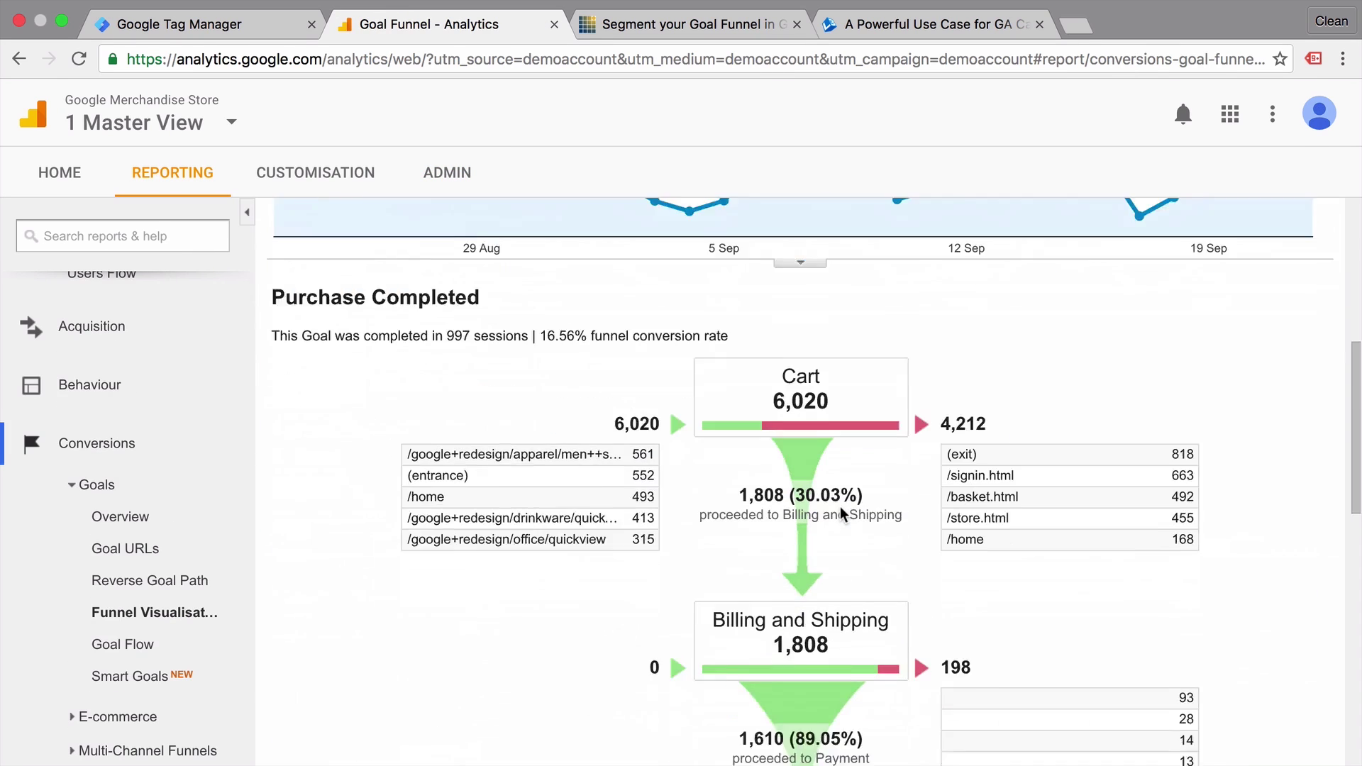
scroll(841, 507, "down", 3)
scroll(840, 506, "up", 2)
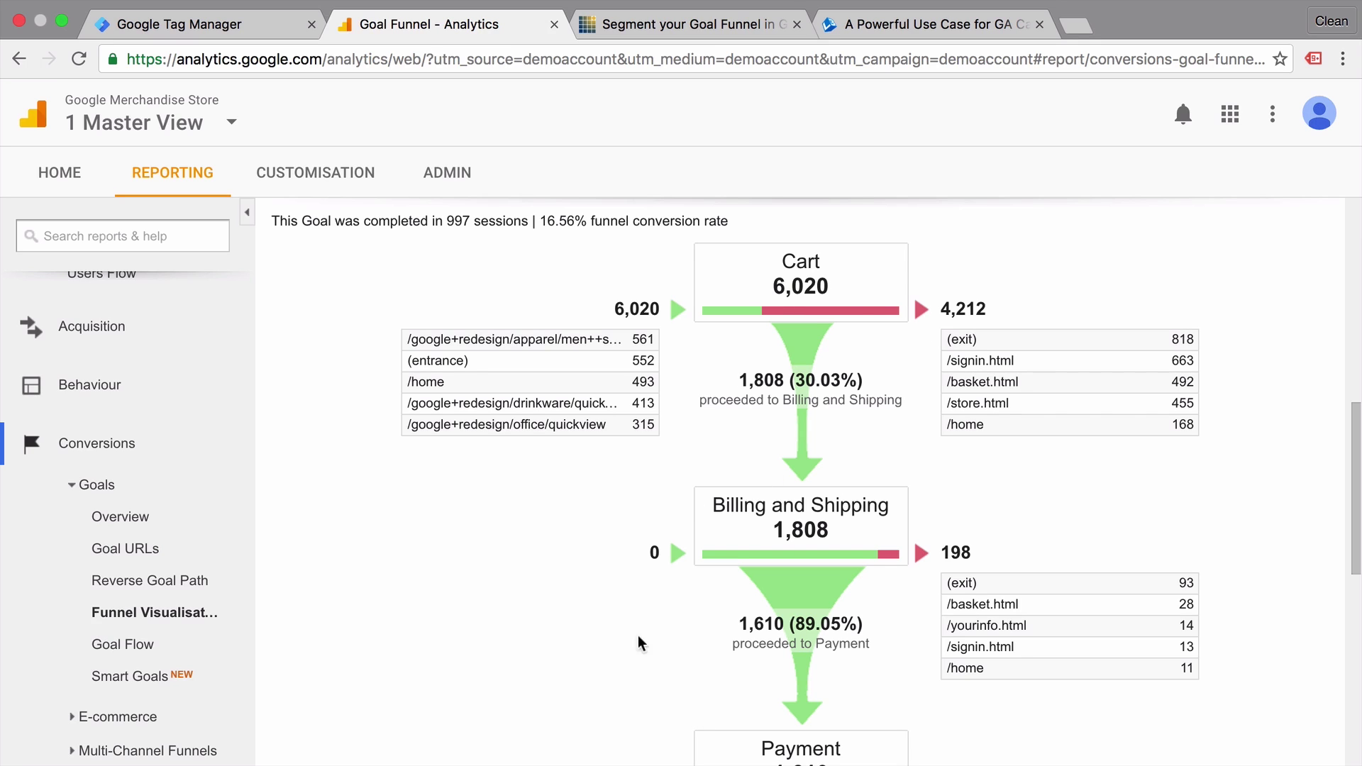
scroll(555, 713, "down", 1)
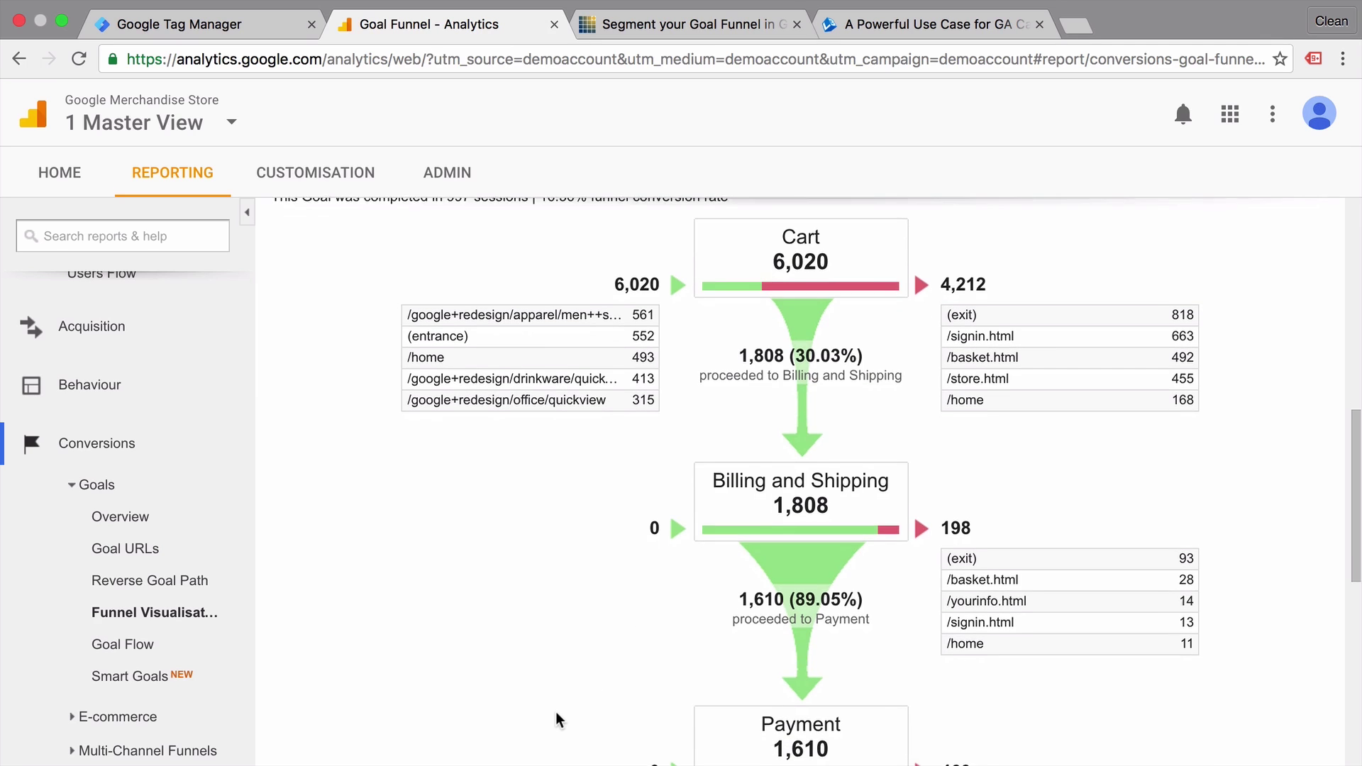
scroll(555, 712, "up", 1)
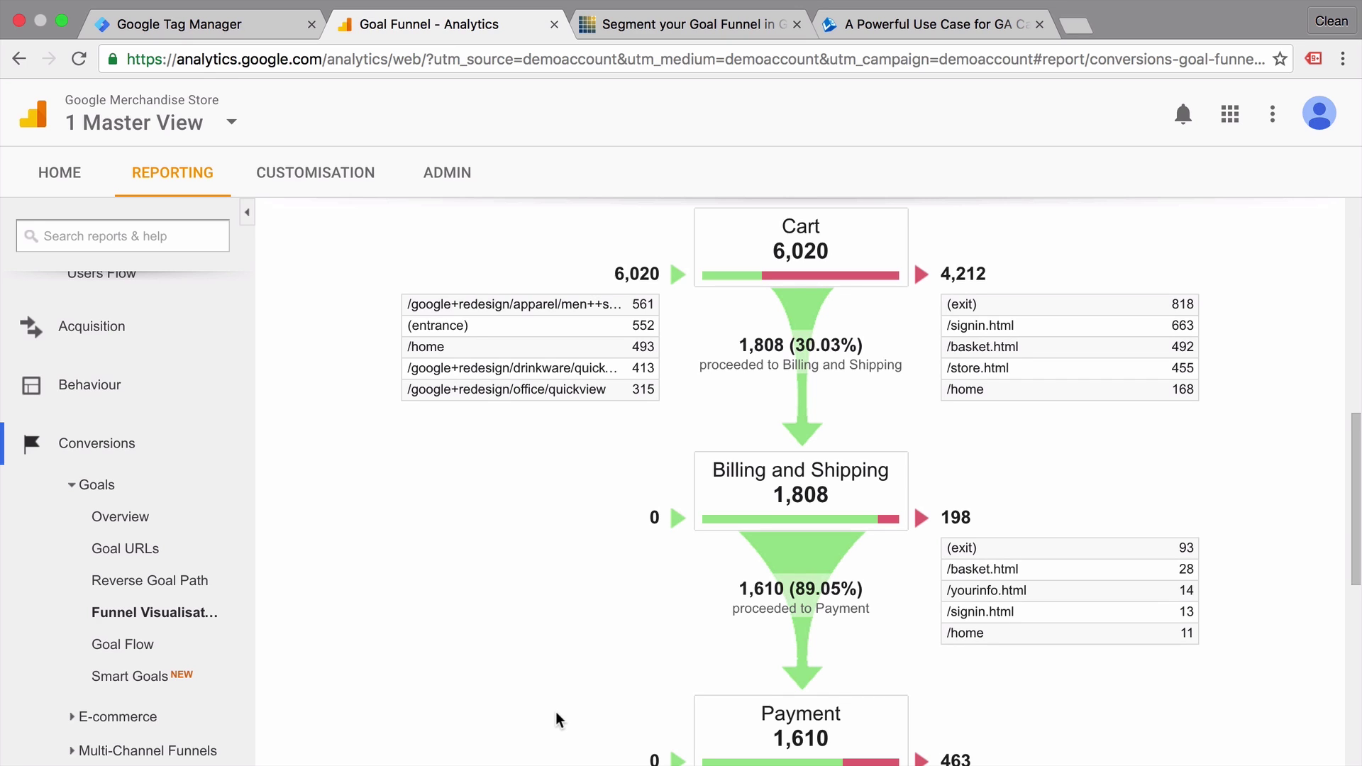
scroll(555, 712, "up", 2)
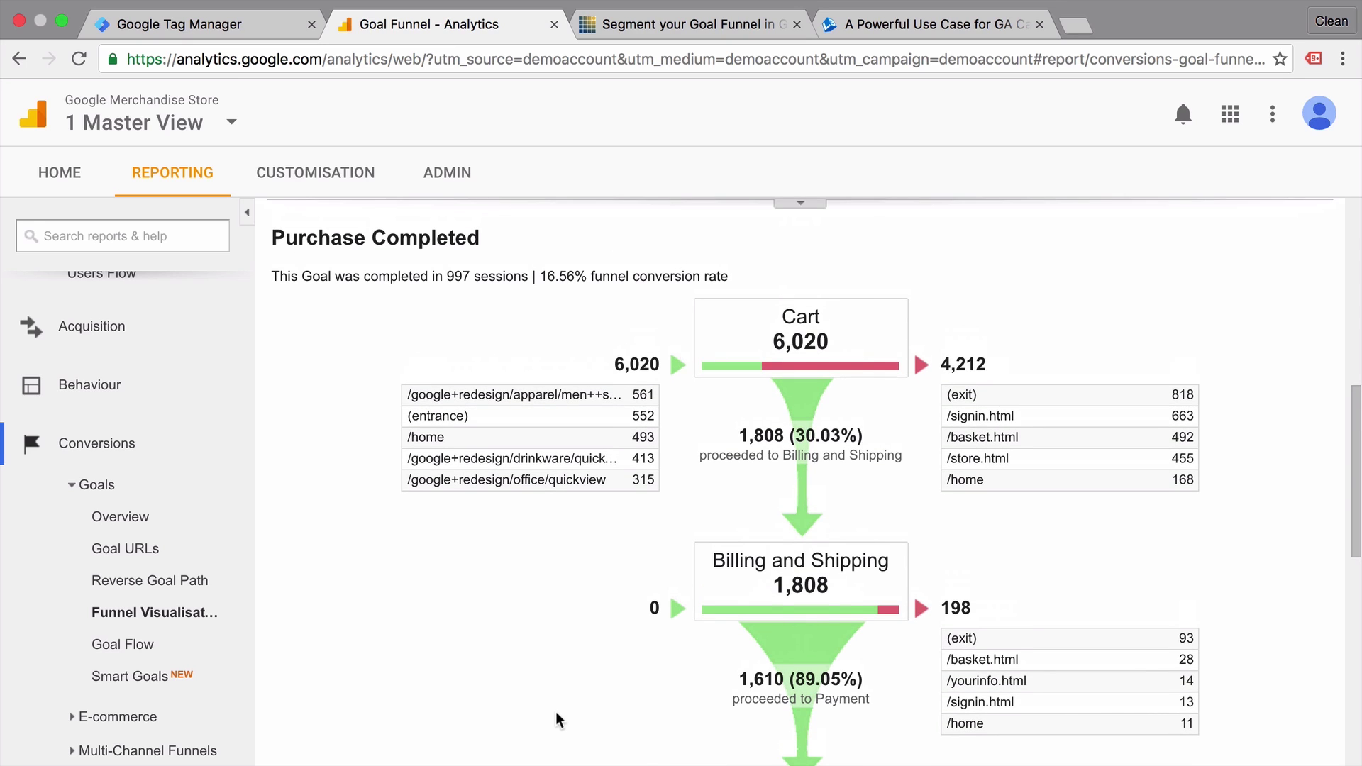
scroll(544, 594, "up", 3)
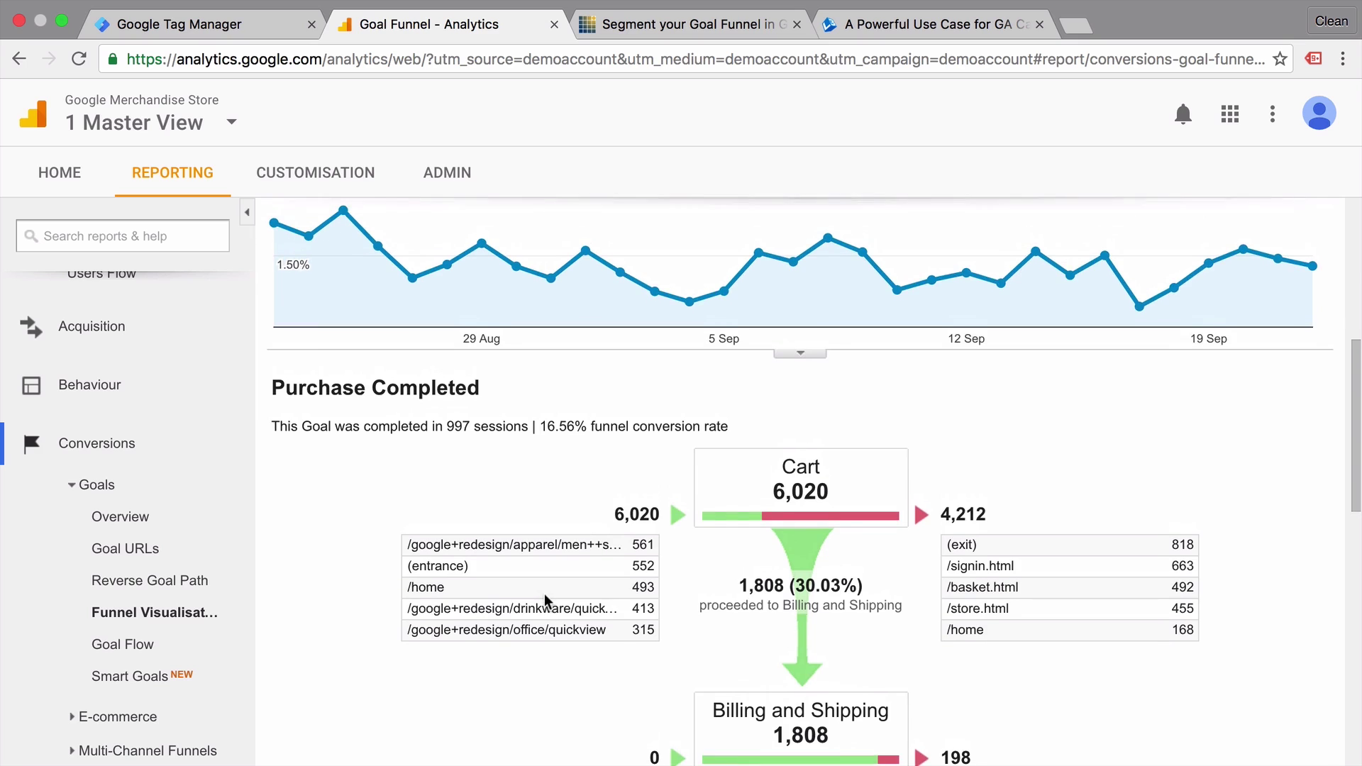
scroll(543, 594, "up", 2)
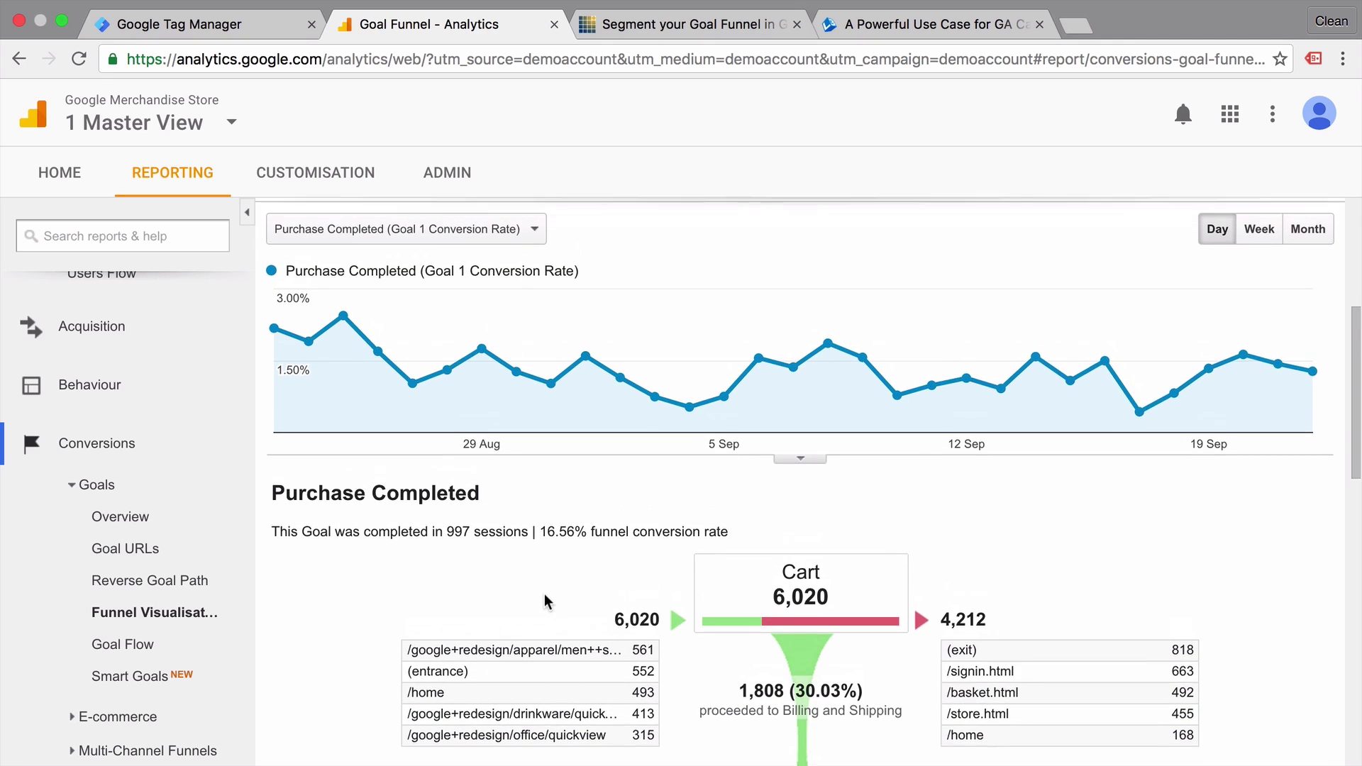
scroll(544, 594, "up", 2)
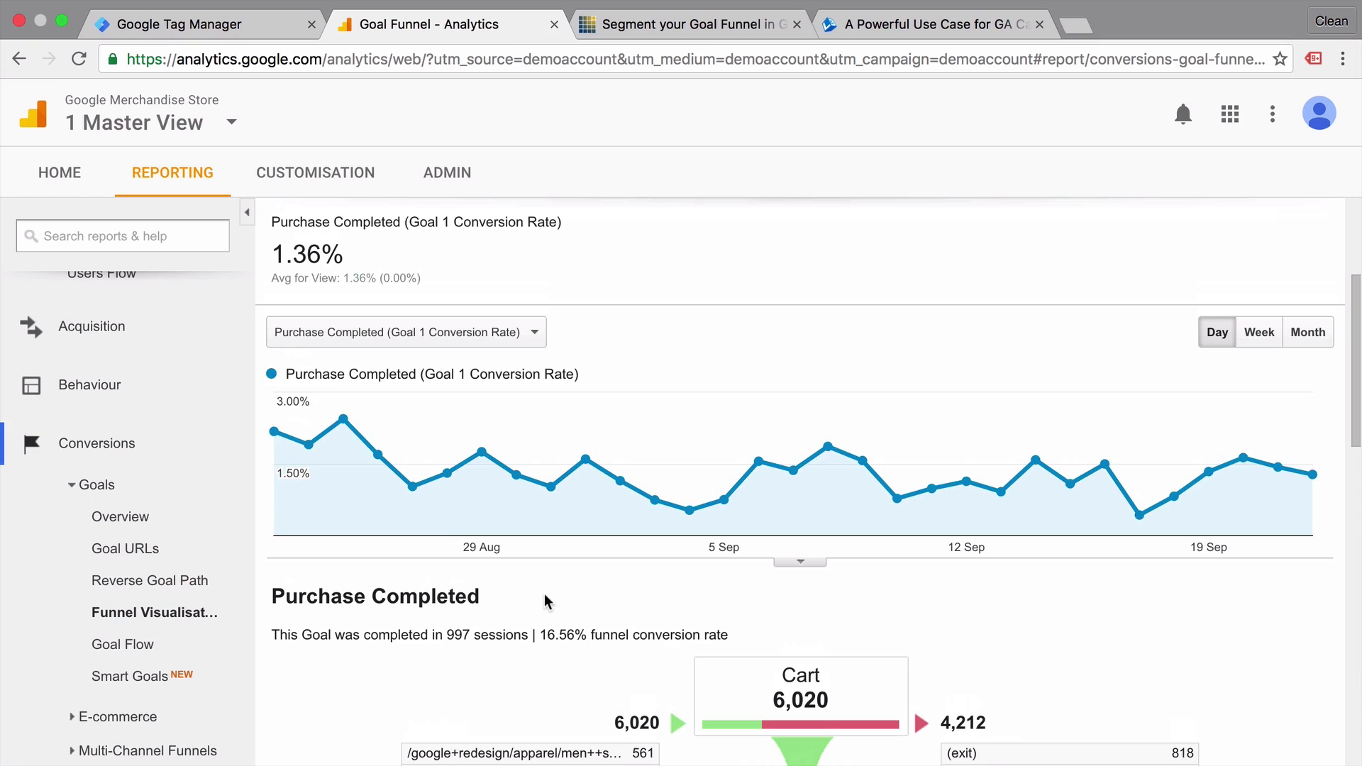
Step: Open the Checkout Behaviour Analysis report under E-commerce > Shopping Analysis
left_click(73, 488)
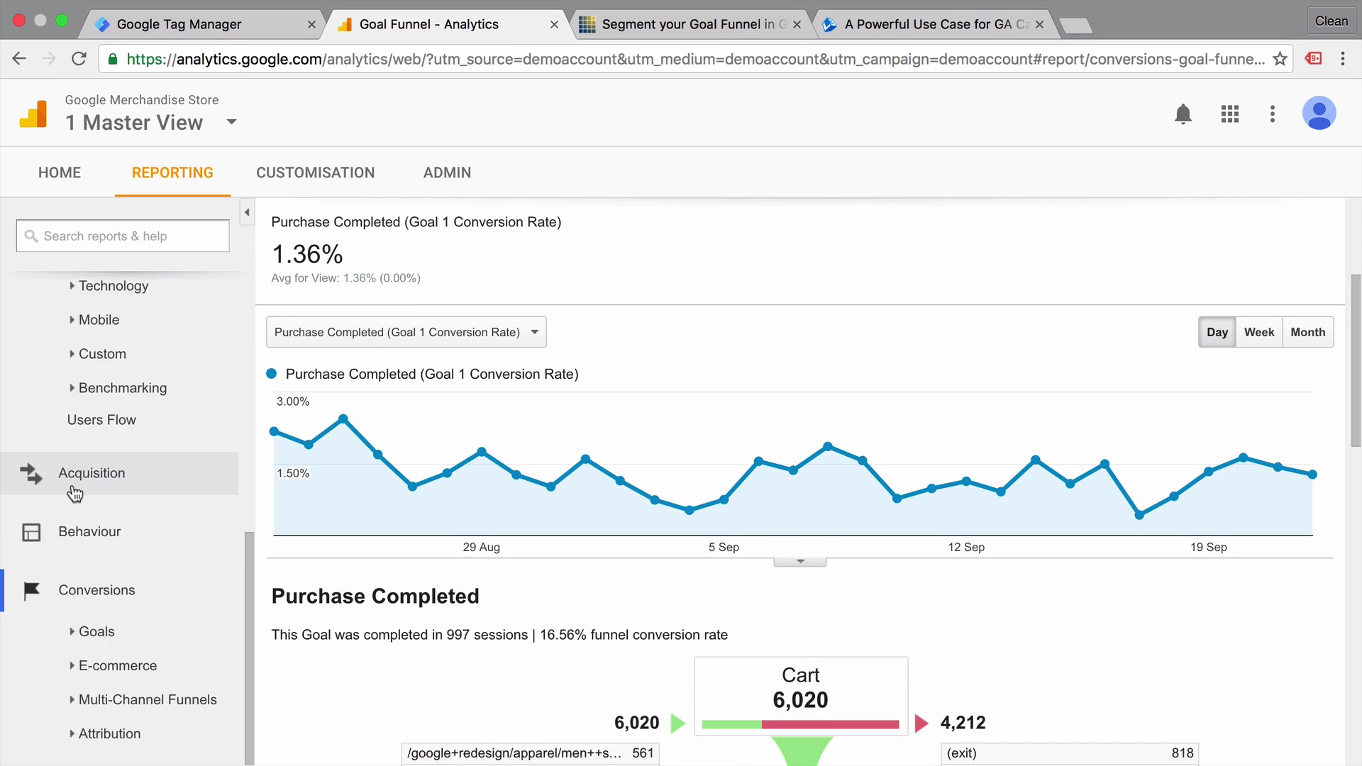
left_click(76, 680)
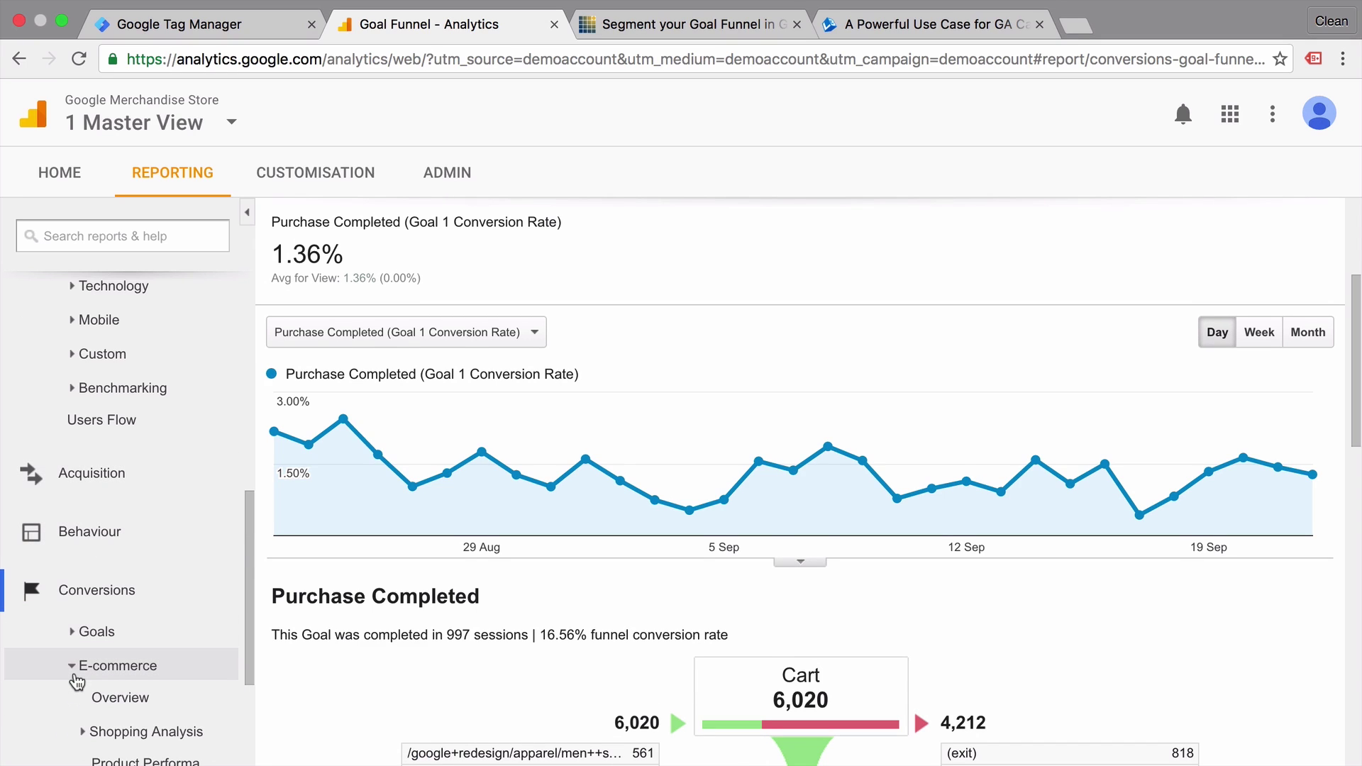
scroll(75, 683, "down", 3)
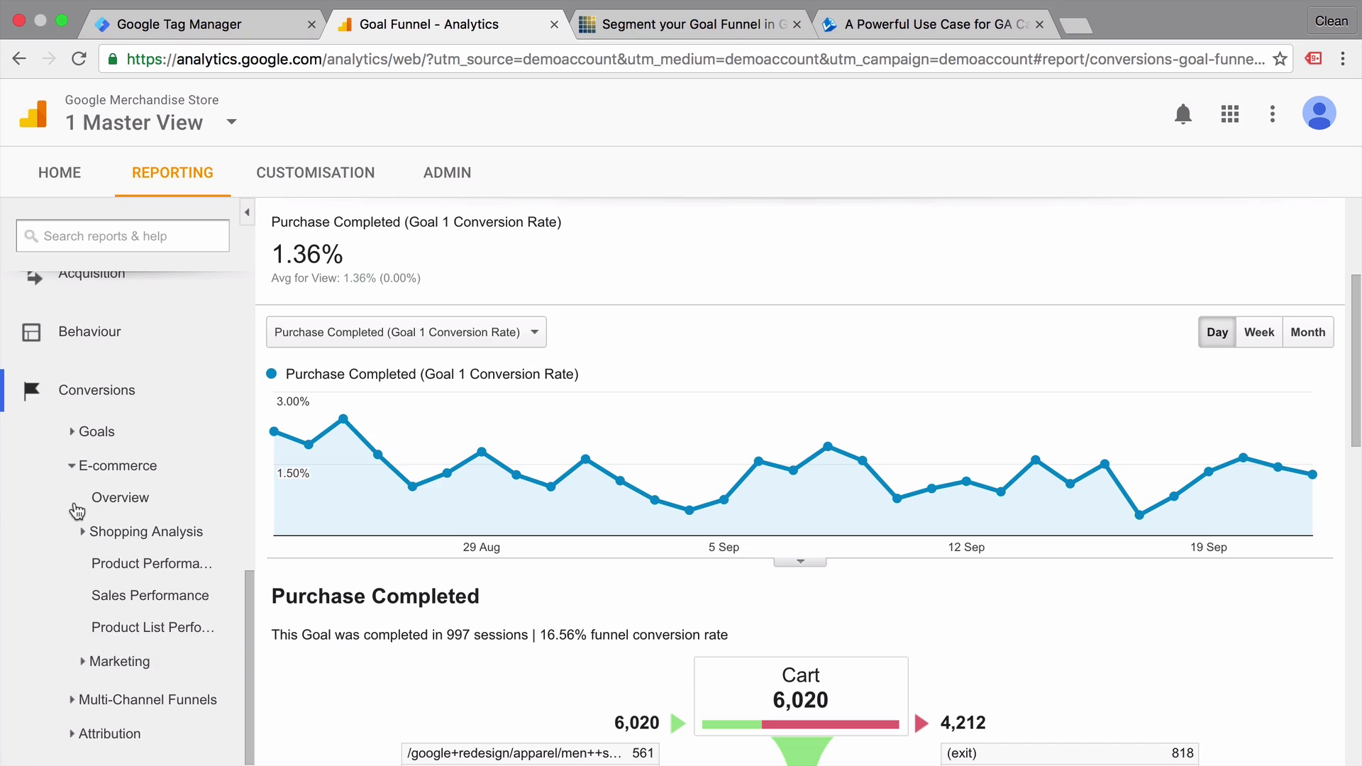
left_click(80, 536)
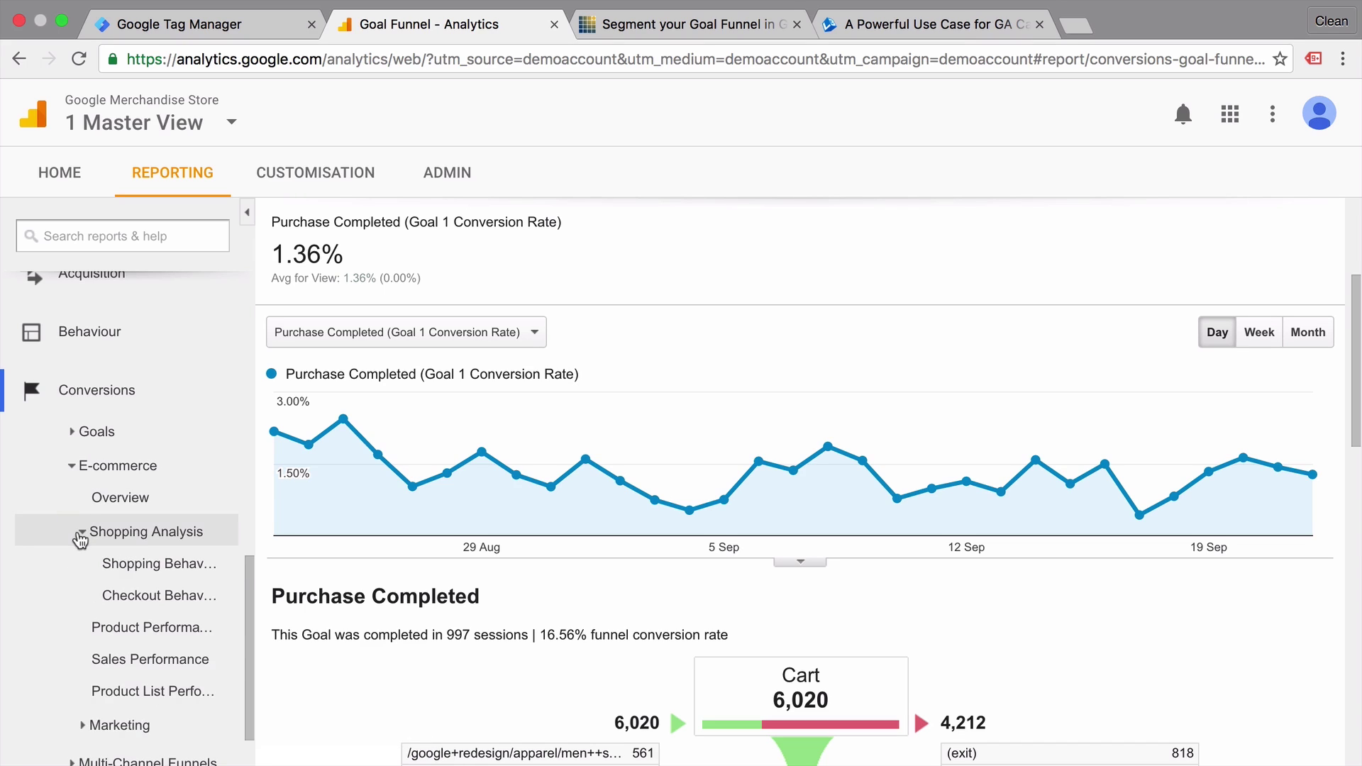
left_click(177, 602)
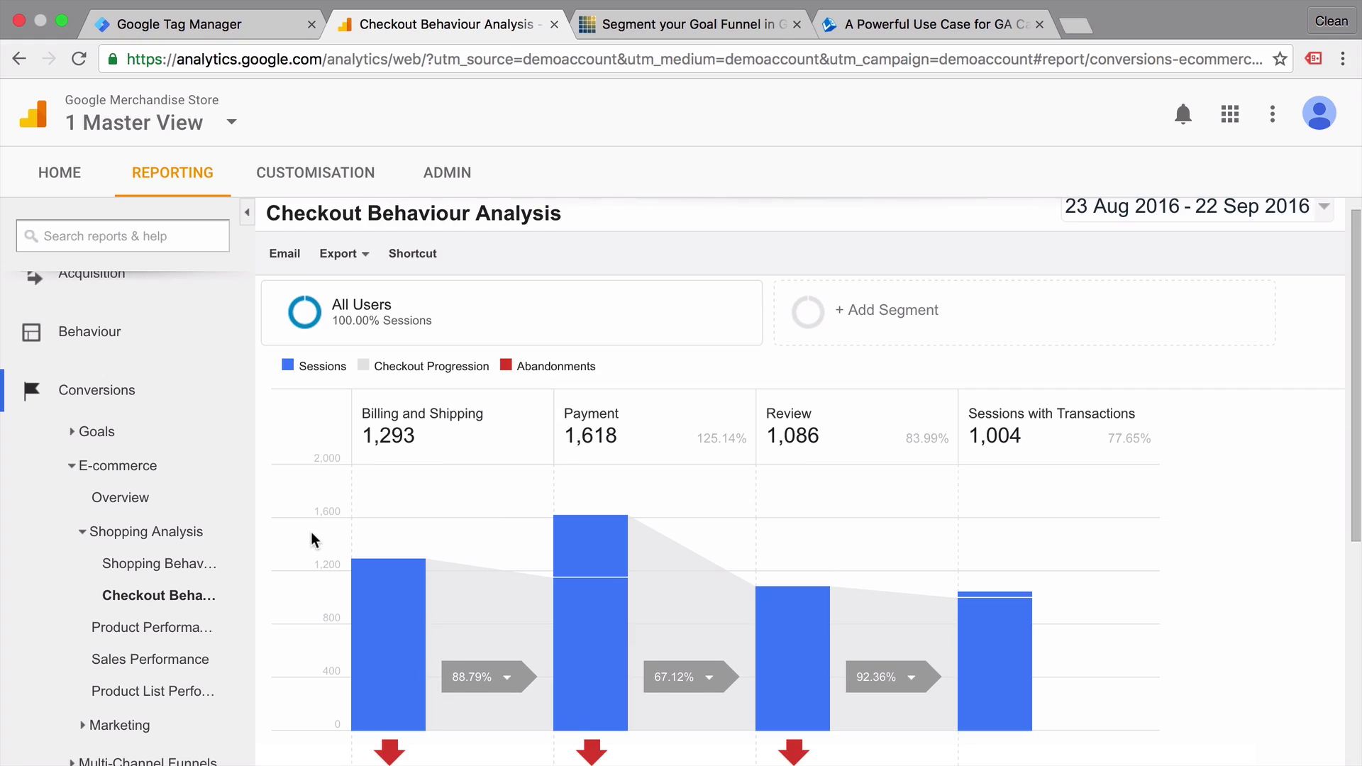
Step: Start a Payment Dropoff e-commerce segment from the 464 payment-stage drop-offs
scroll(313, 539, "down", 2)
scroll(311, 539, "down", 2)
scroll(311, 540, "up", 1)
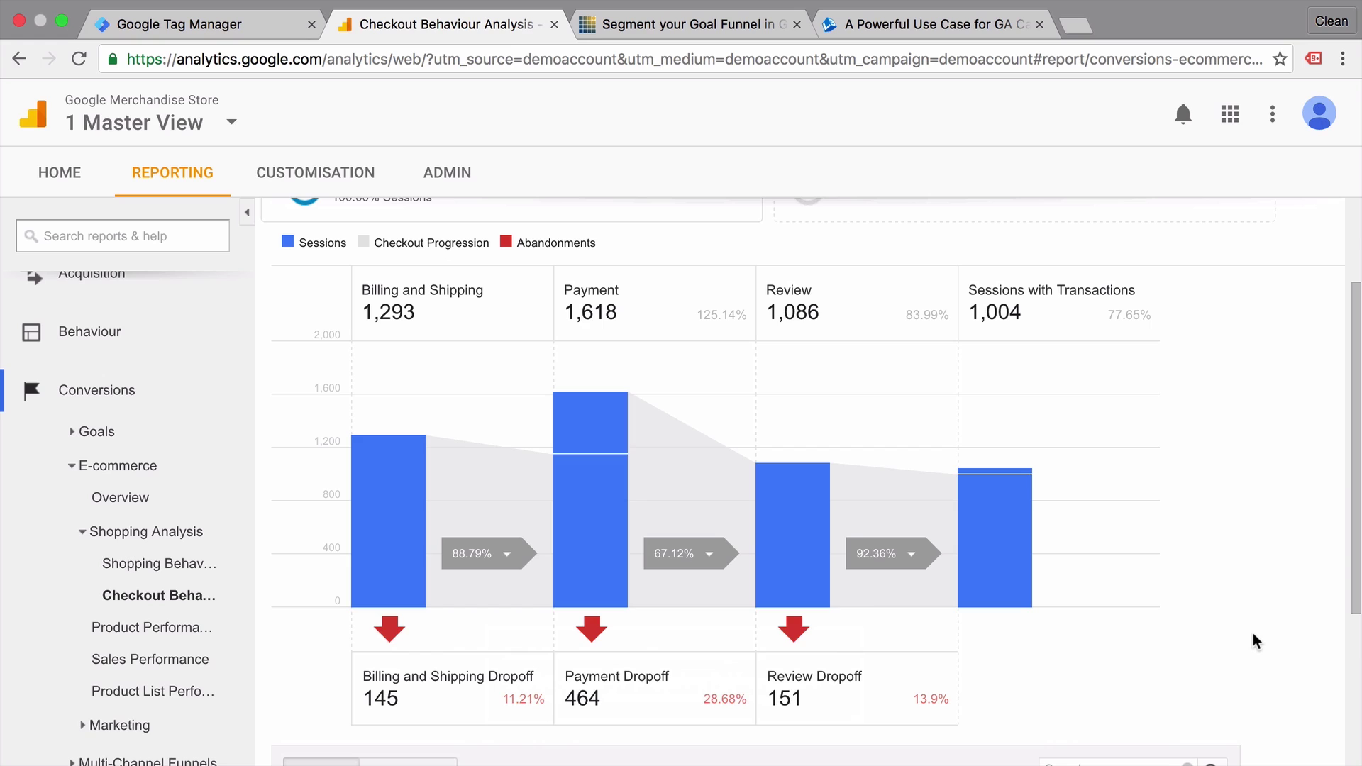
scroll(1253, 633, "up", 2)
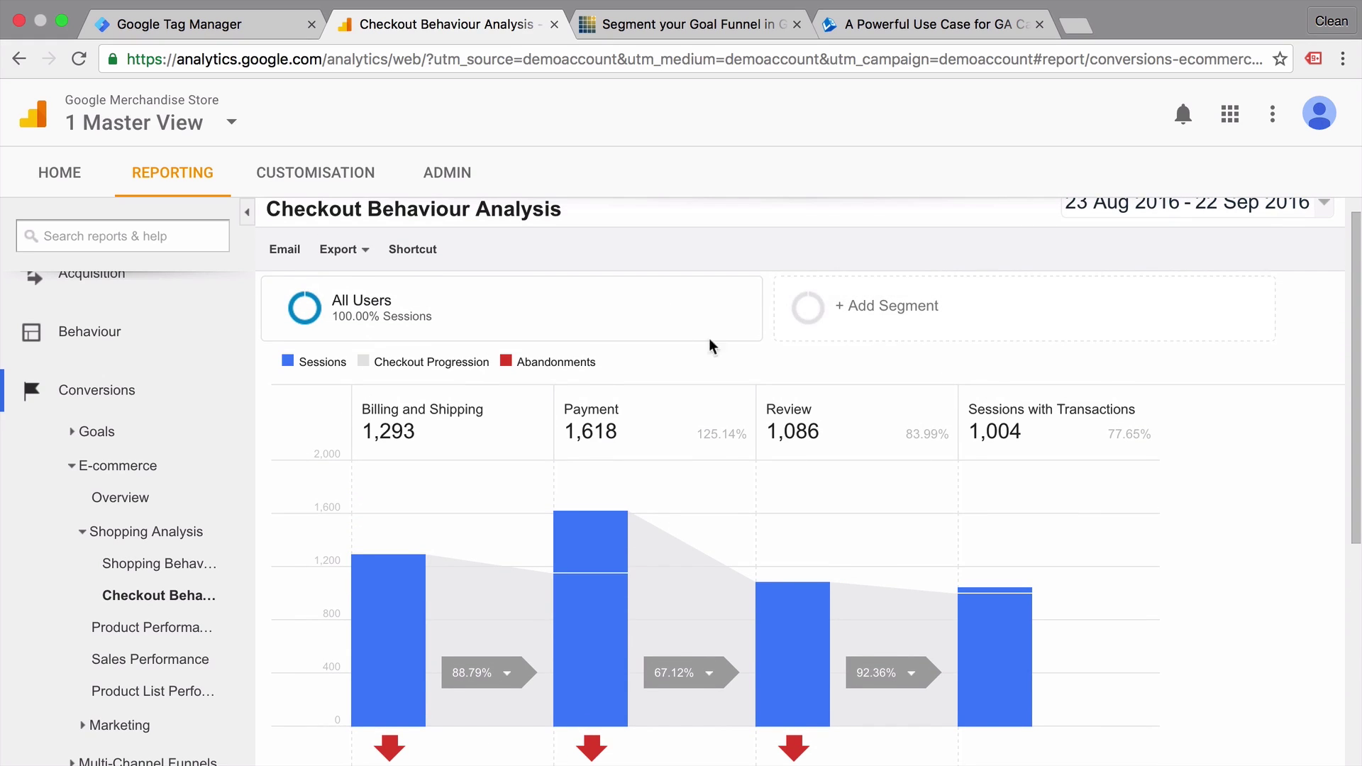
scroll(1215, 458, "down", 3)
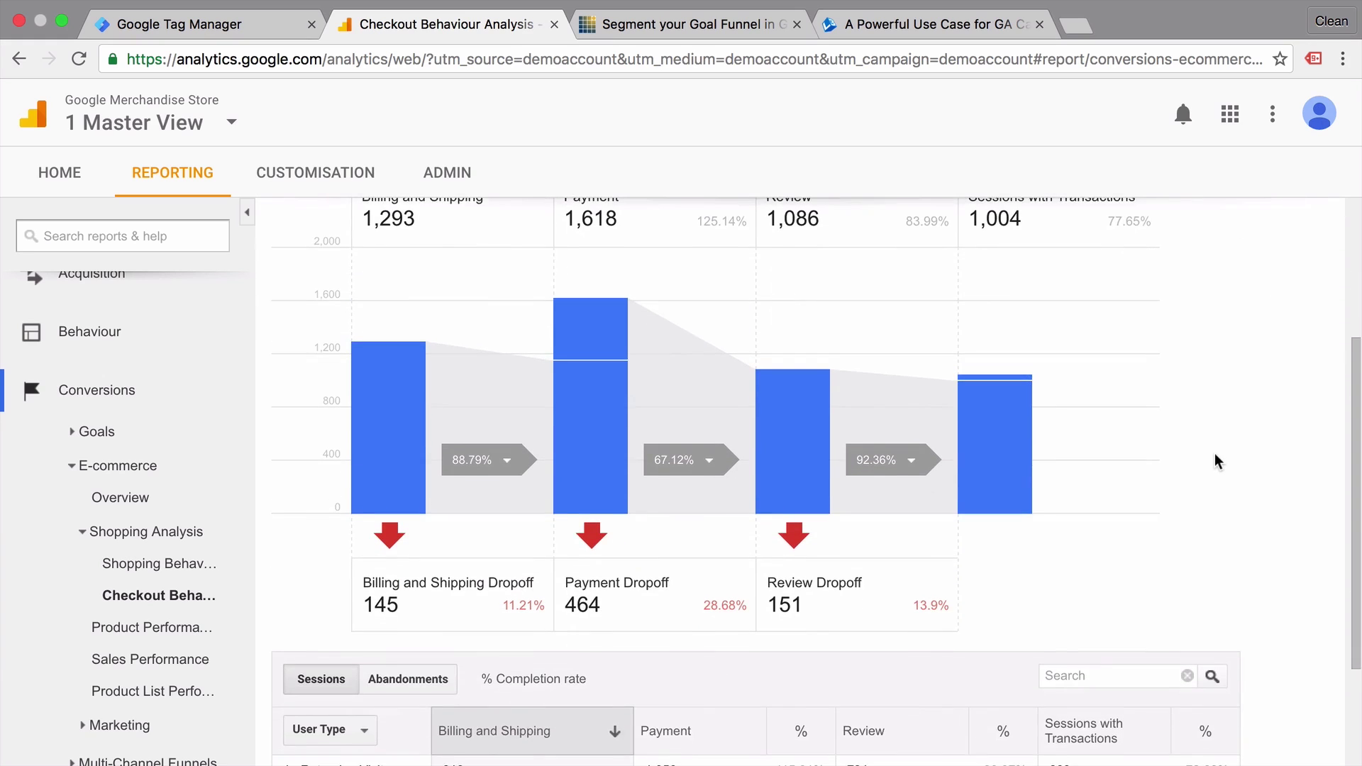
scroll(1215, 454, "up", 1)
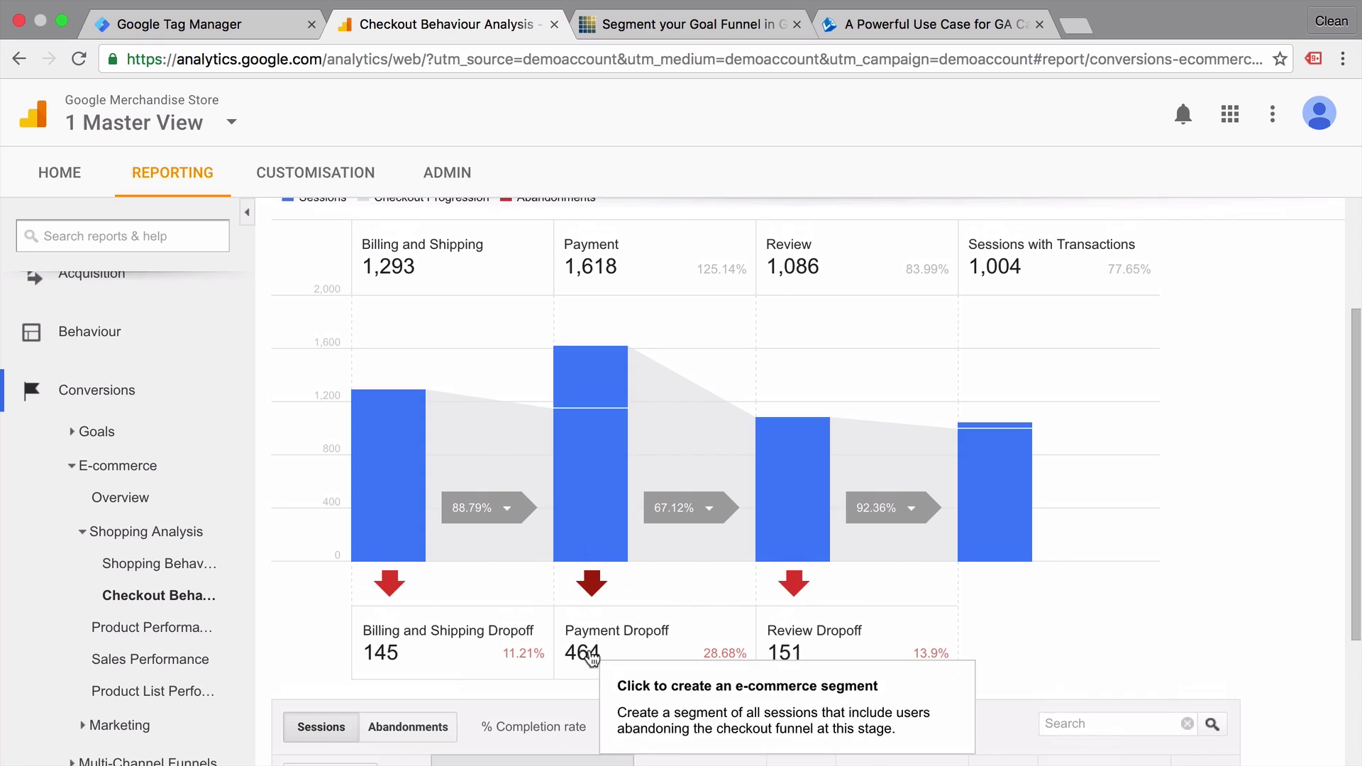
left_click(590, 654)
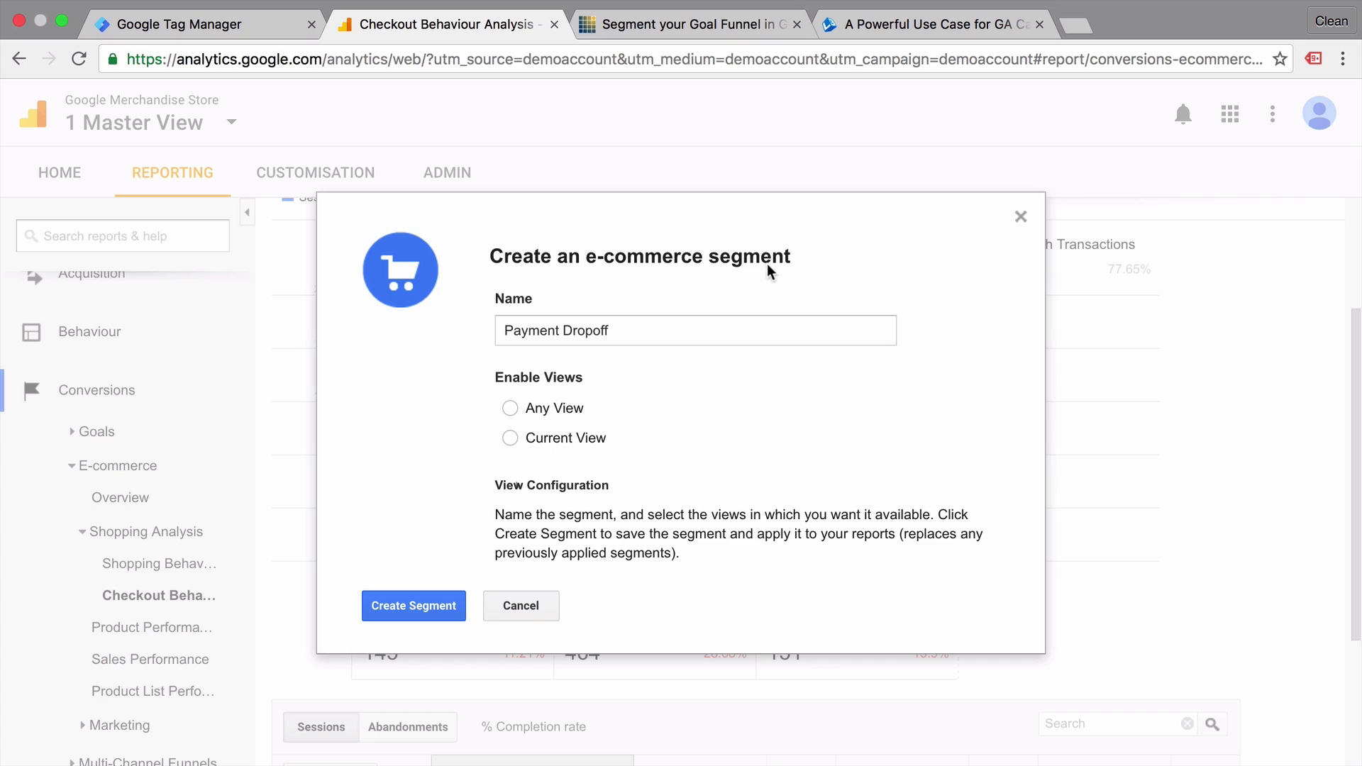
Step: Close the Payment Dropoff segment dialog without creating the segment
left_click(1020, 217)
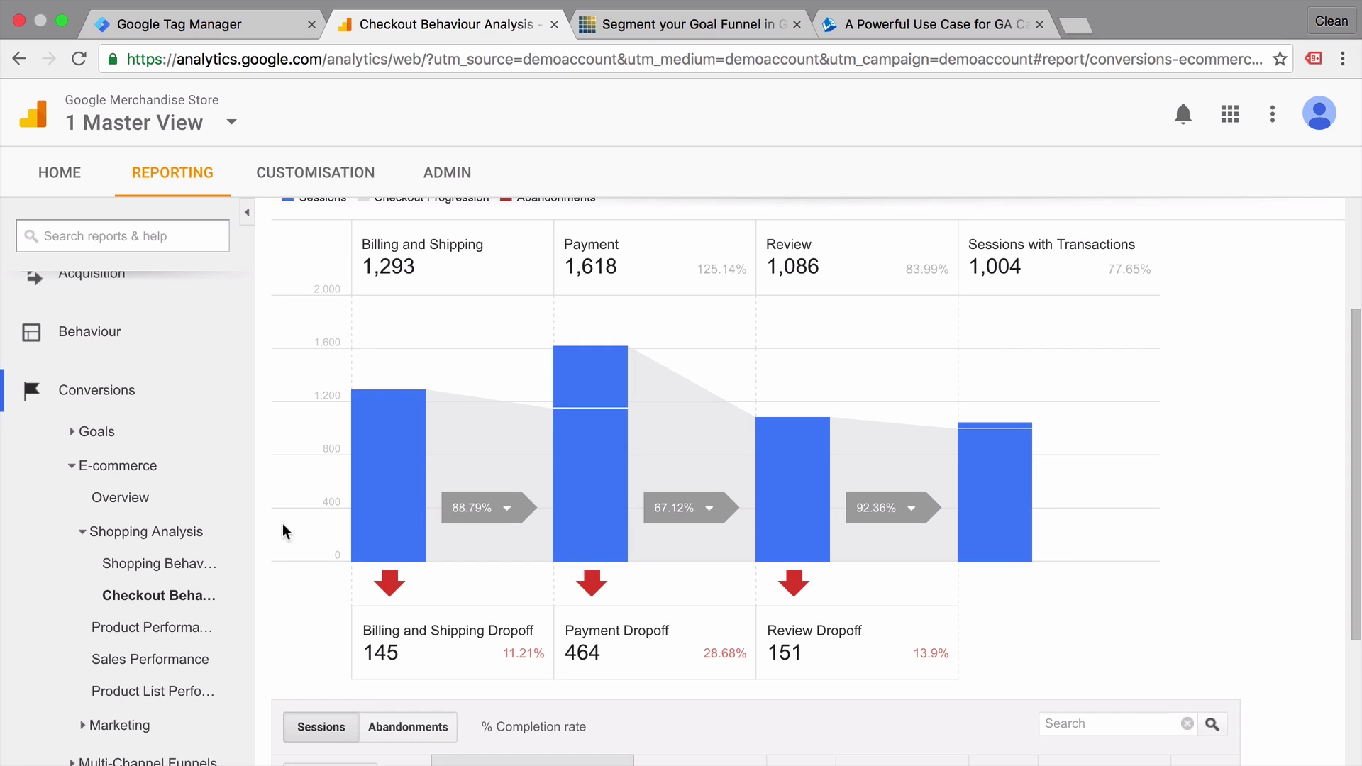
Step: Review the Shopping Behaviour funnel: 73,958 sessions narrowing to 1,763 check-outs and 1,004 transactions
left_click(149, 573)
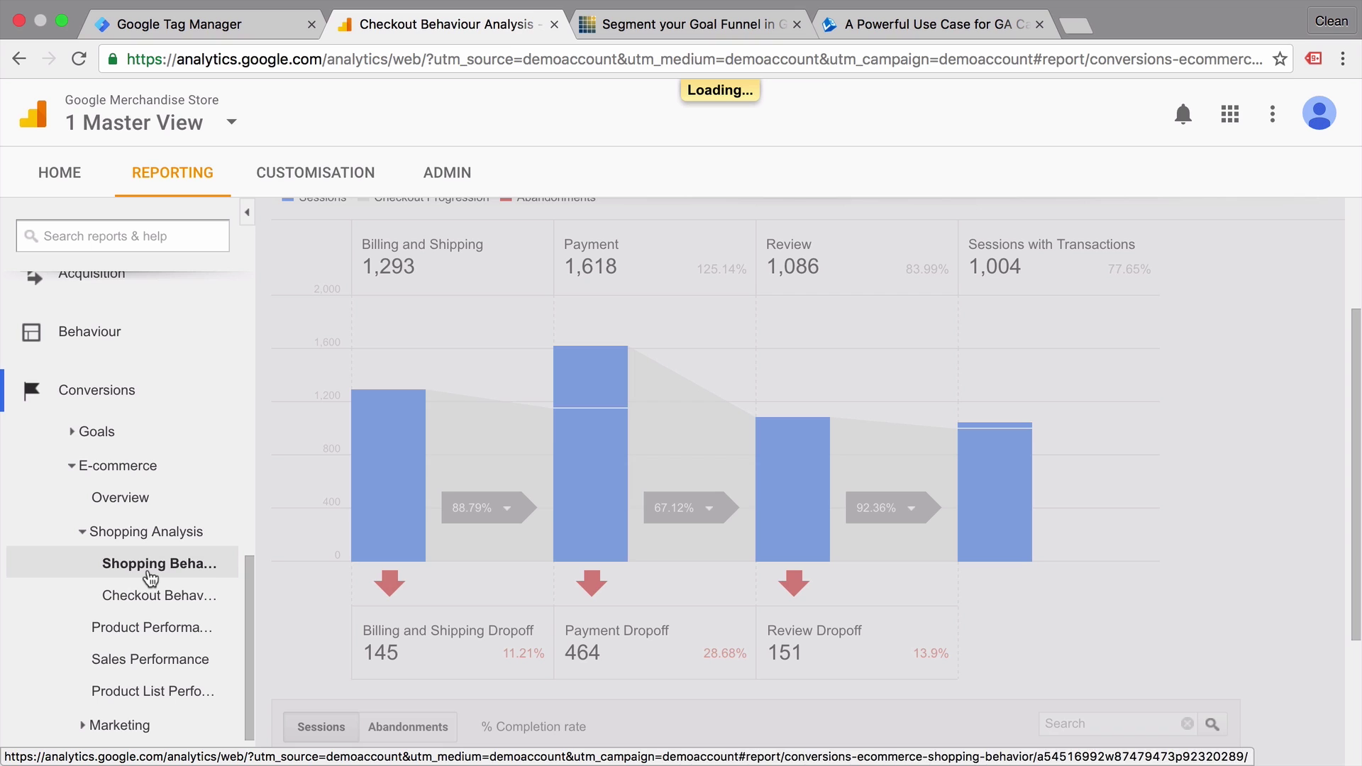
scroll(517, 490, "down", 3)
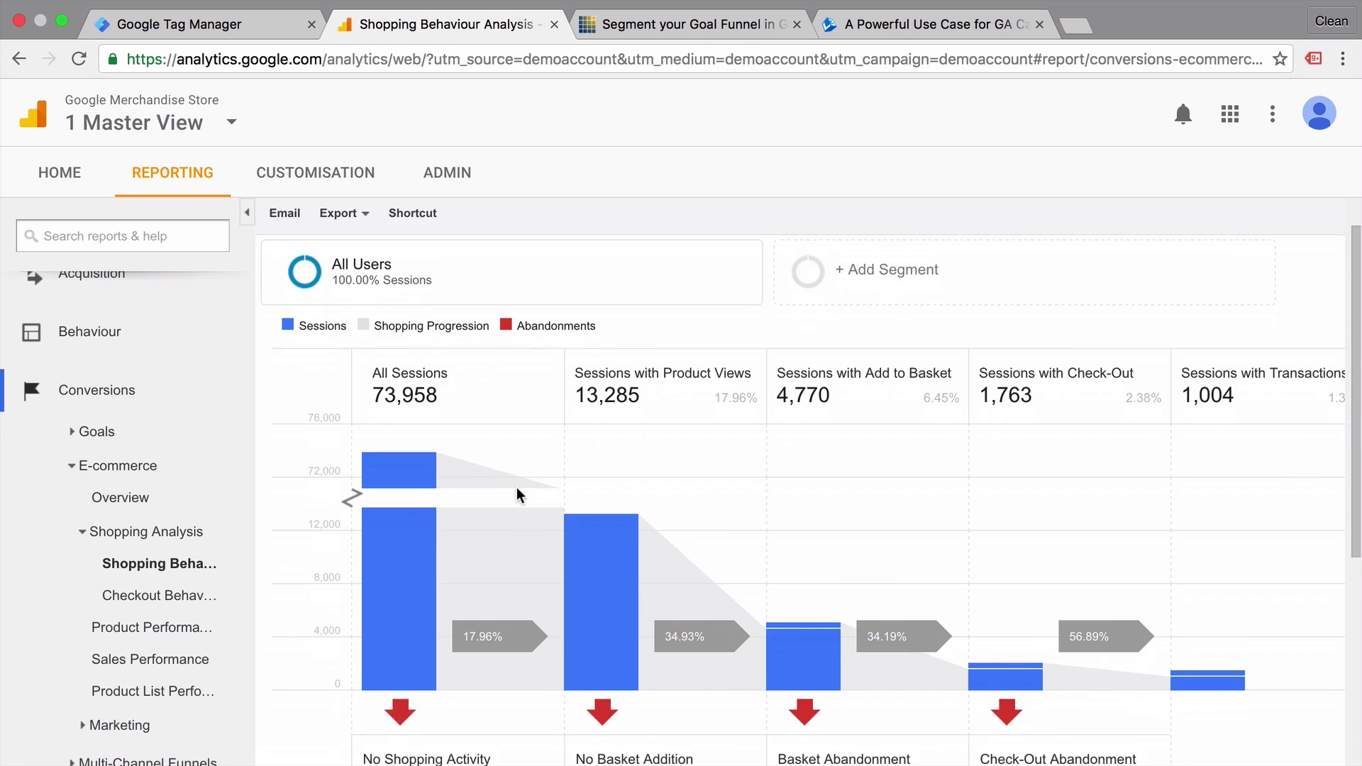
scroll(516, 487, "up", 2)
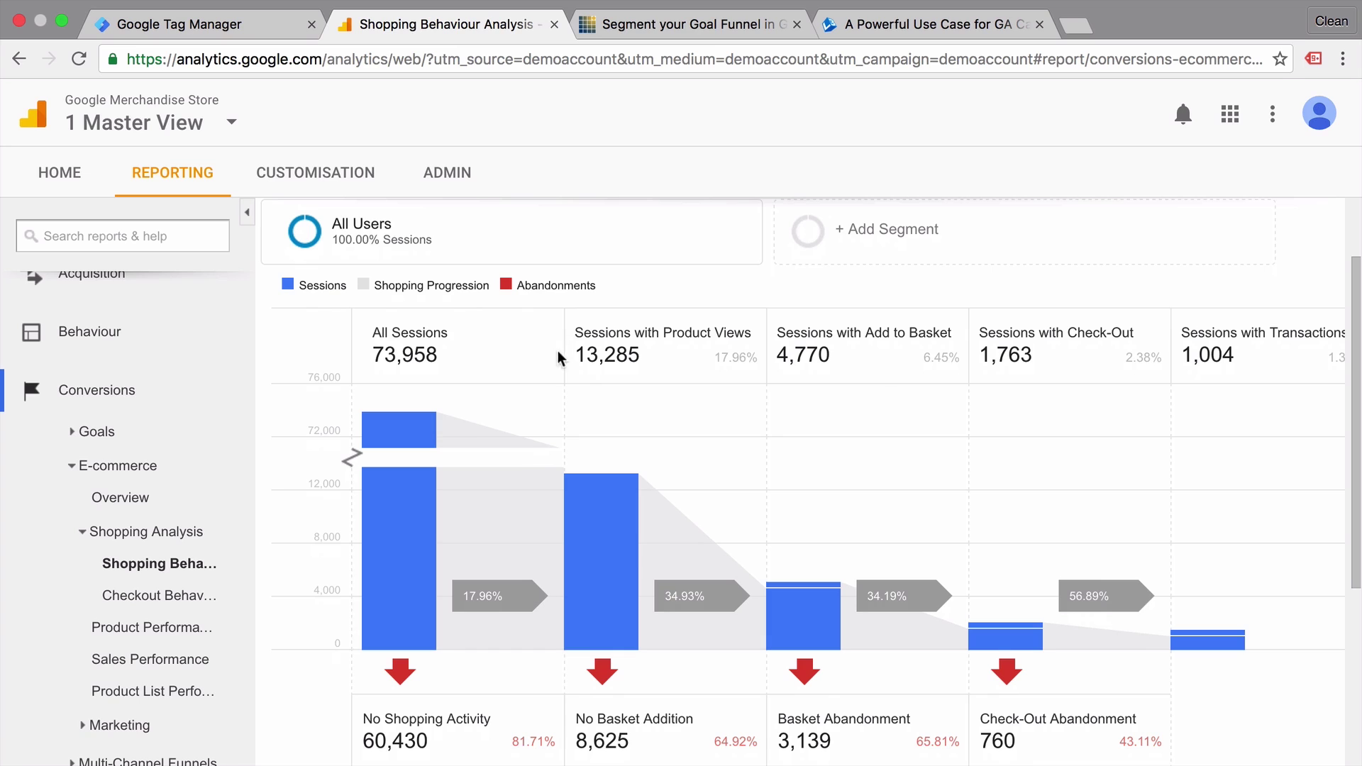
scroll(830, 369, "right", 3)
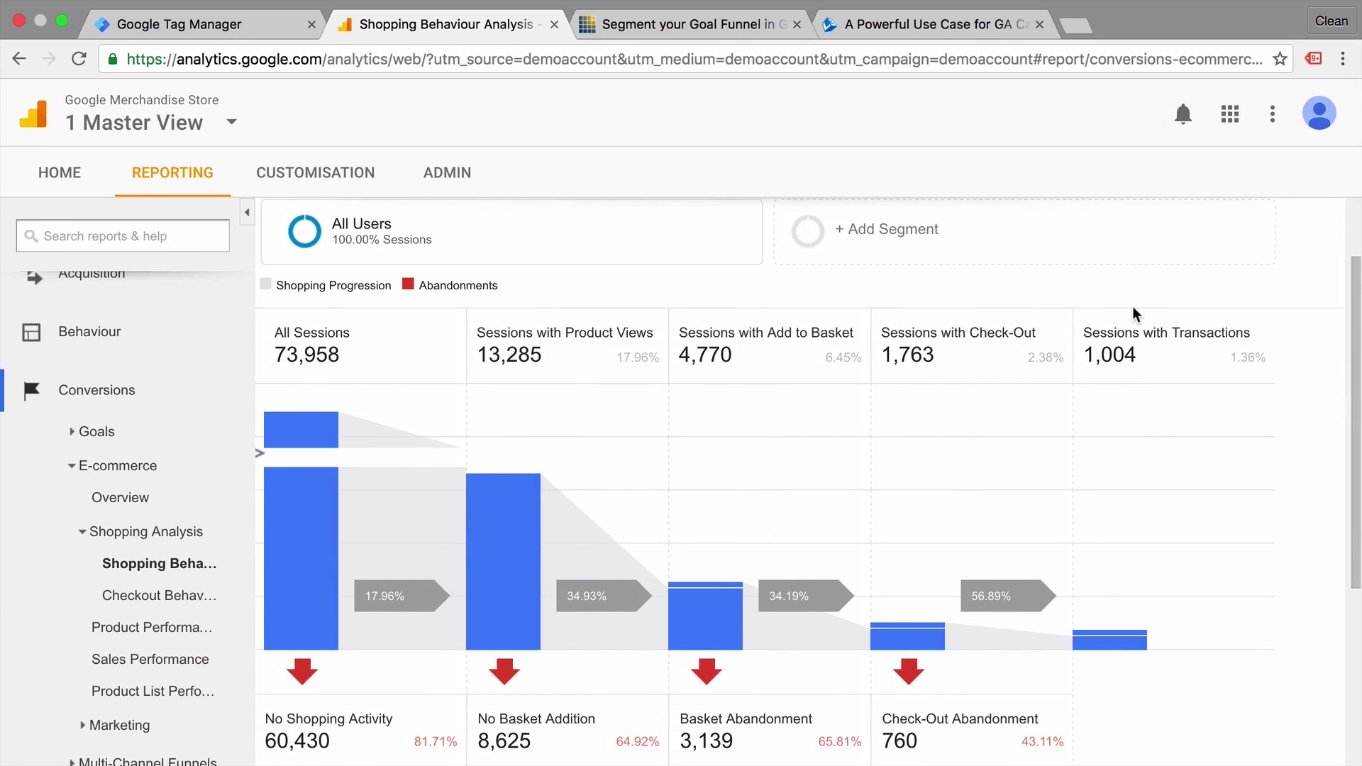
scroll(1088, 454, "left", 2)
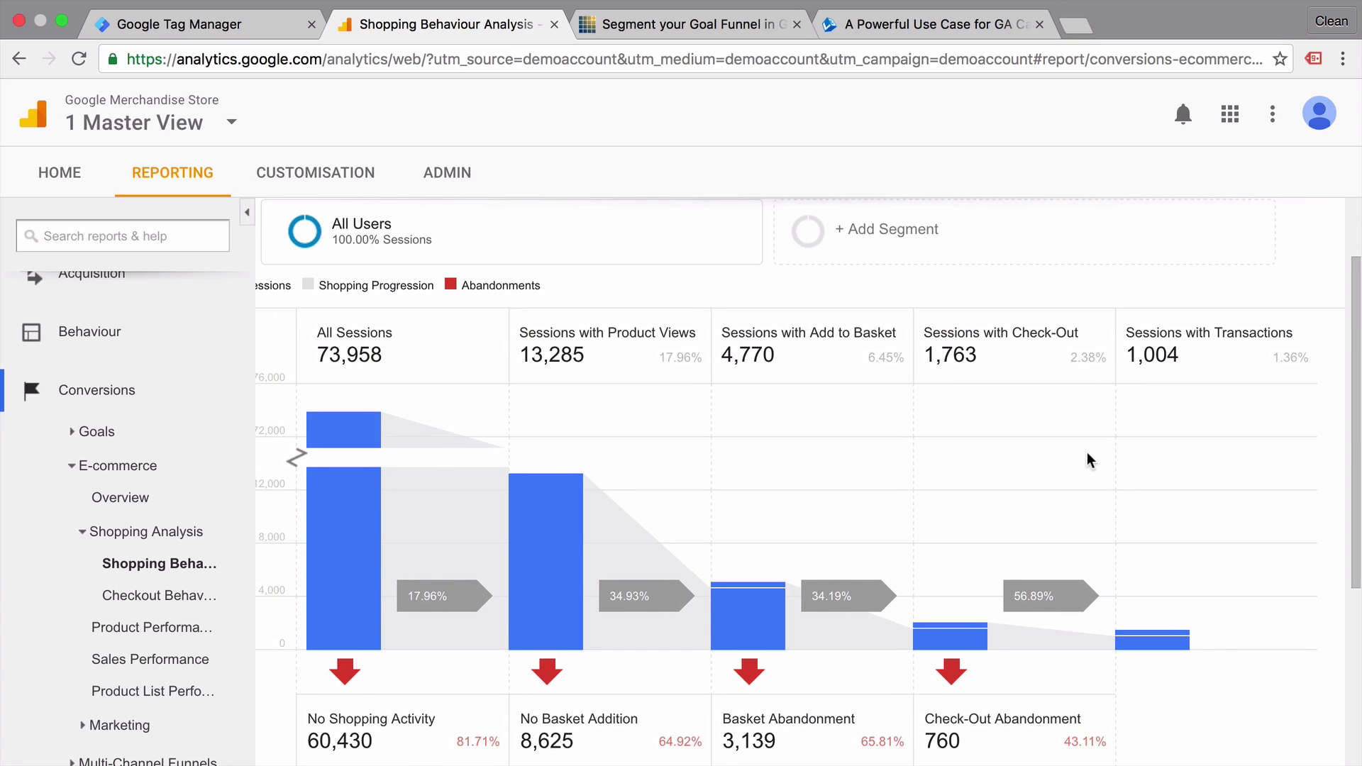
scroll(1087, 453, "left", 3)
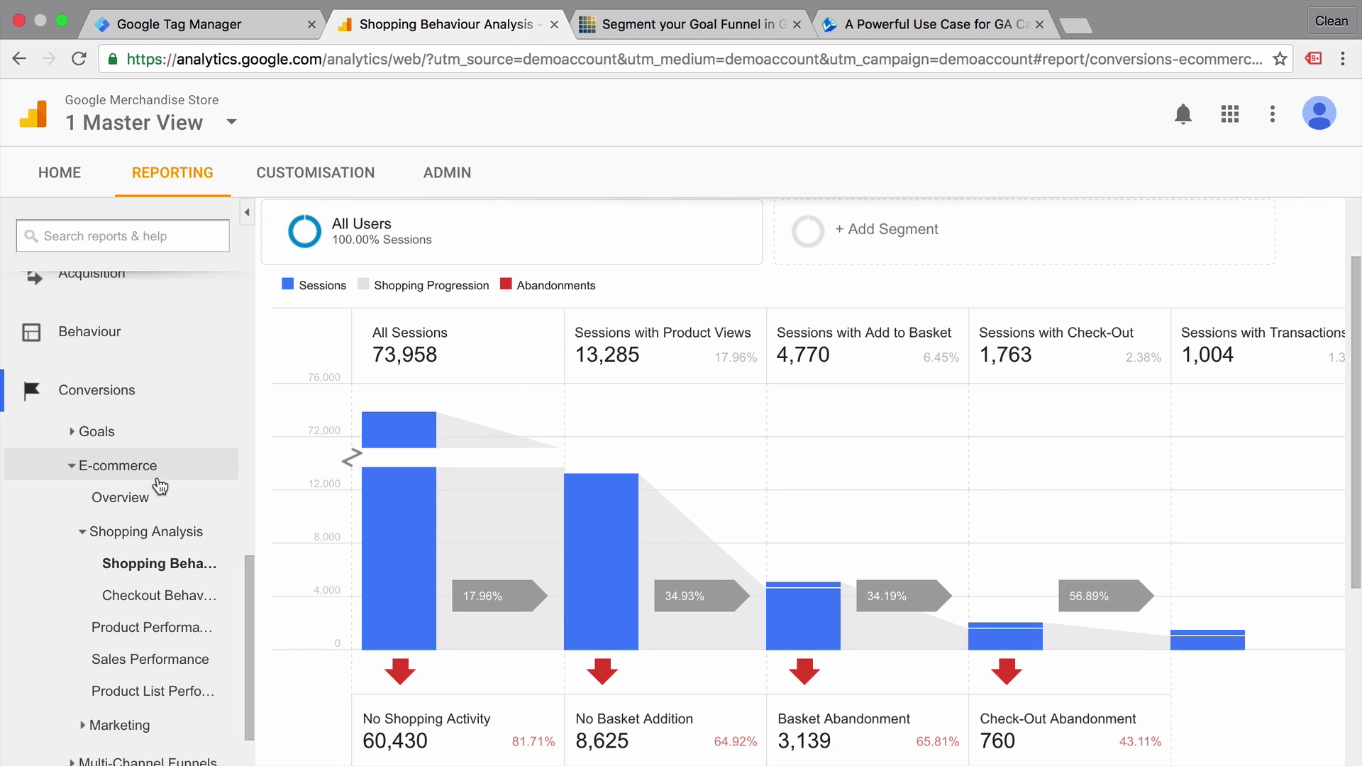
Step: Check the Billing and Shipping, Payment and Review checkout labels in E-commerce Settings, then return to reporting
left_click(130, 607)
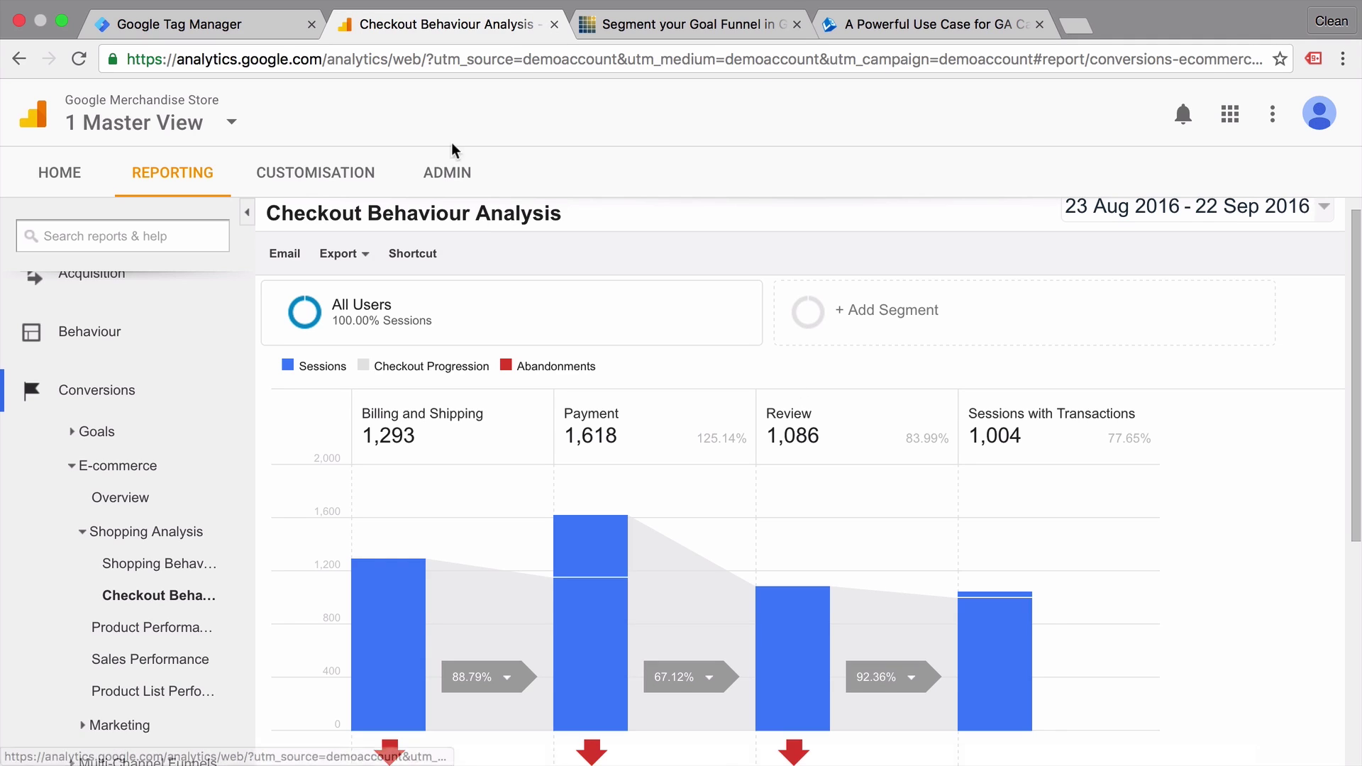
left_click(449, 173)
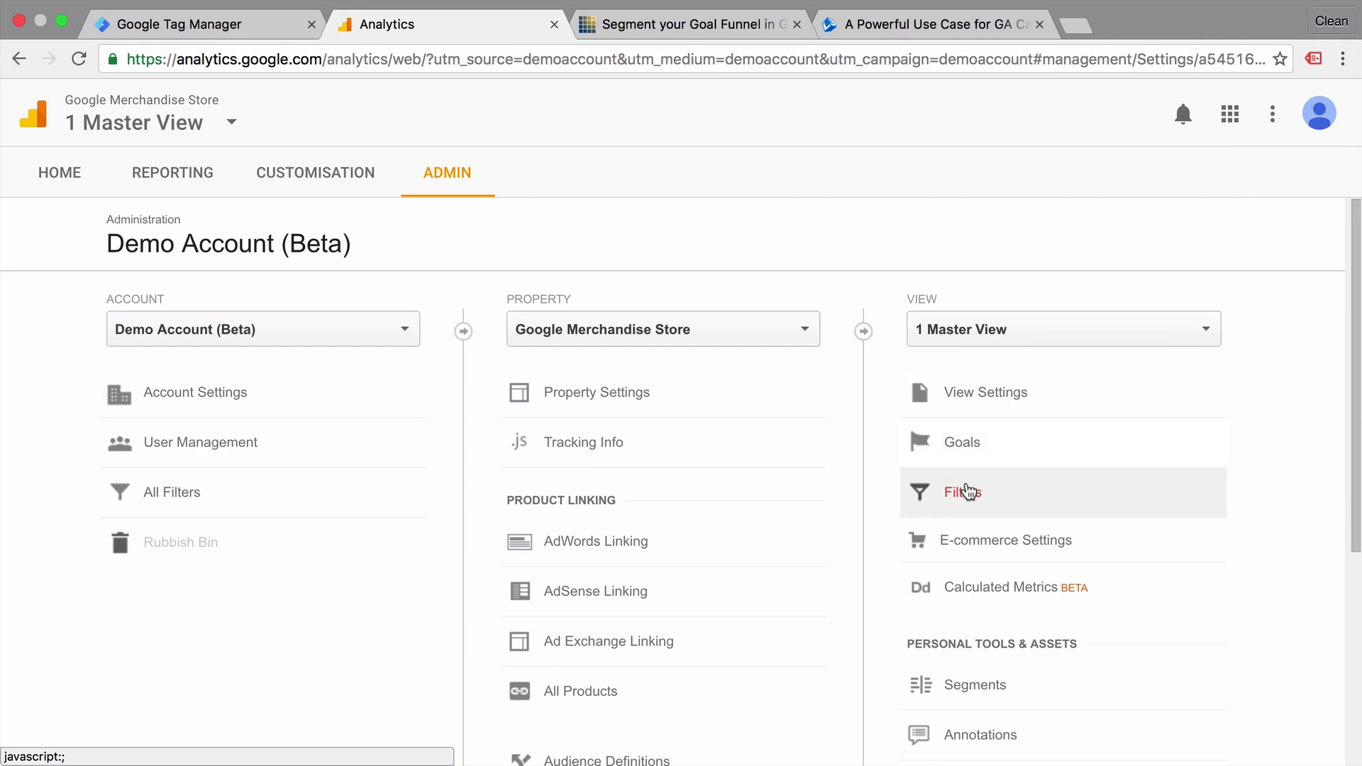
left_click(980, 548)
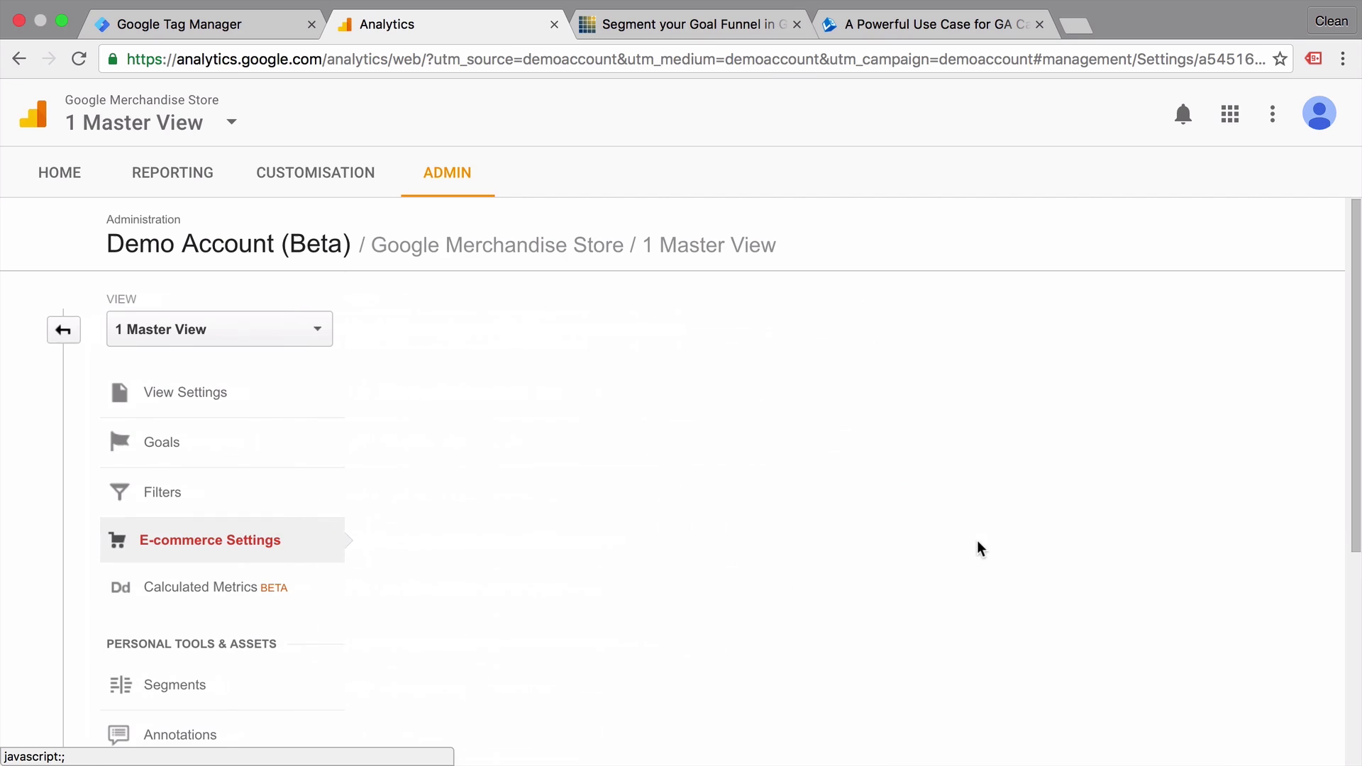
scroll(798, 497, "down", 4)
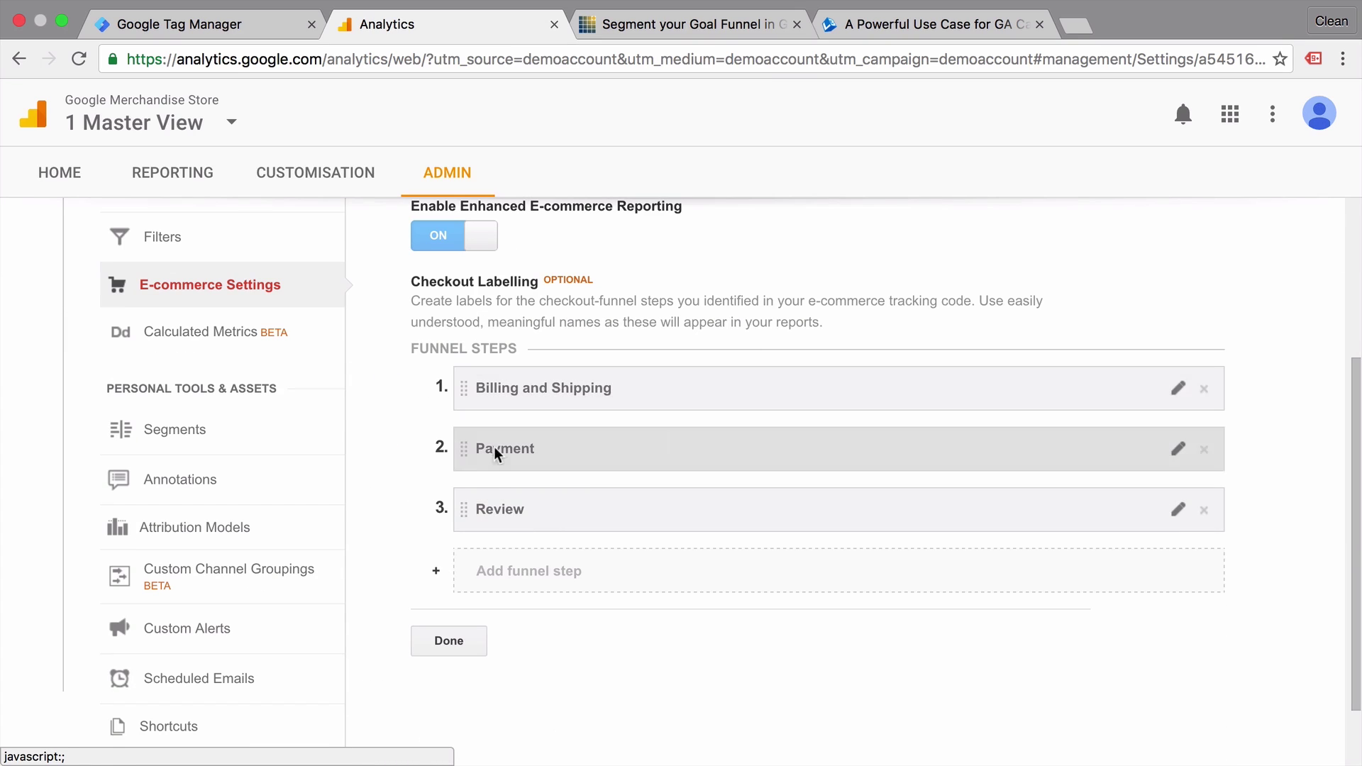
left_click(172, 178)
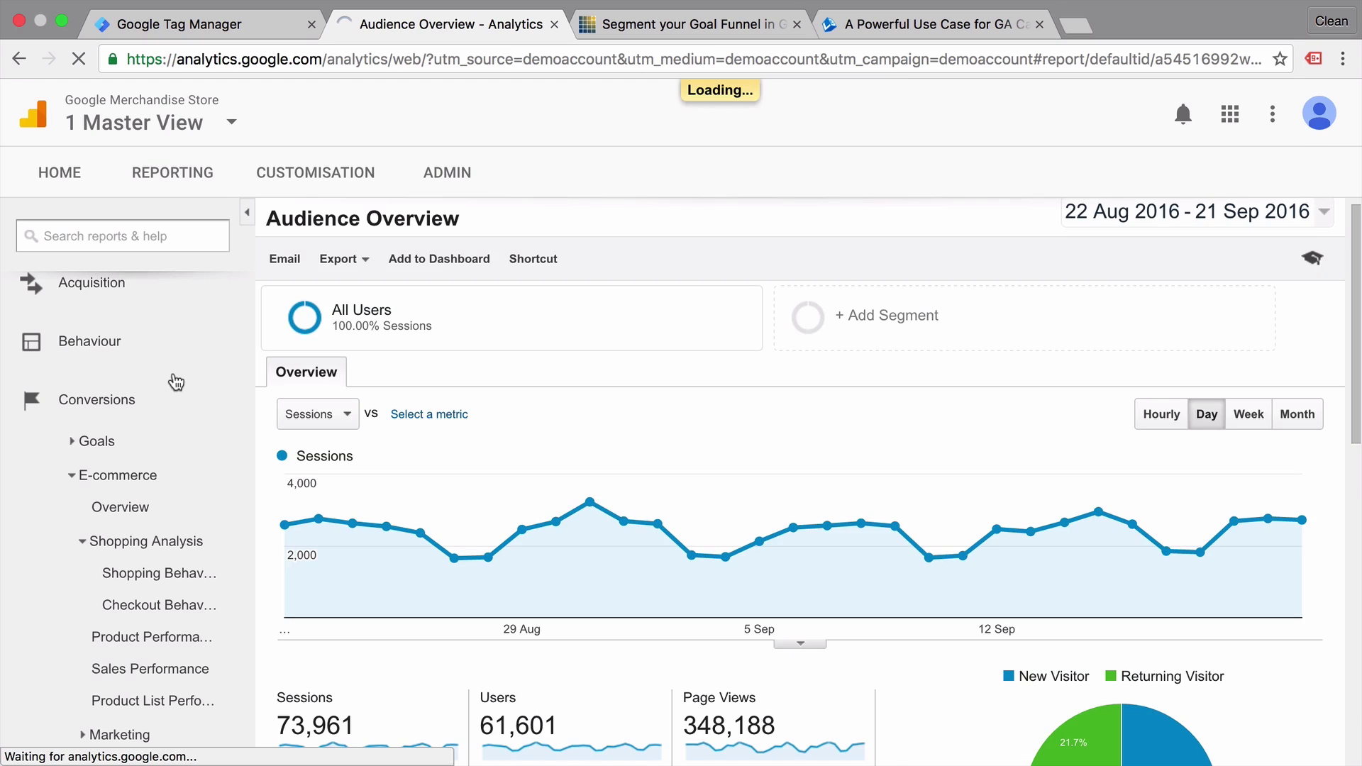
Step: Collapse the Audience reports and switch to the 'Segment your Goal Funnel' blog article
scroll(173, 374, "down", 2)
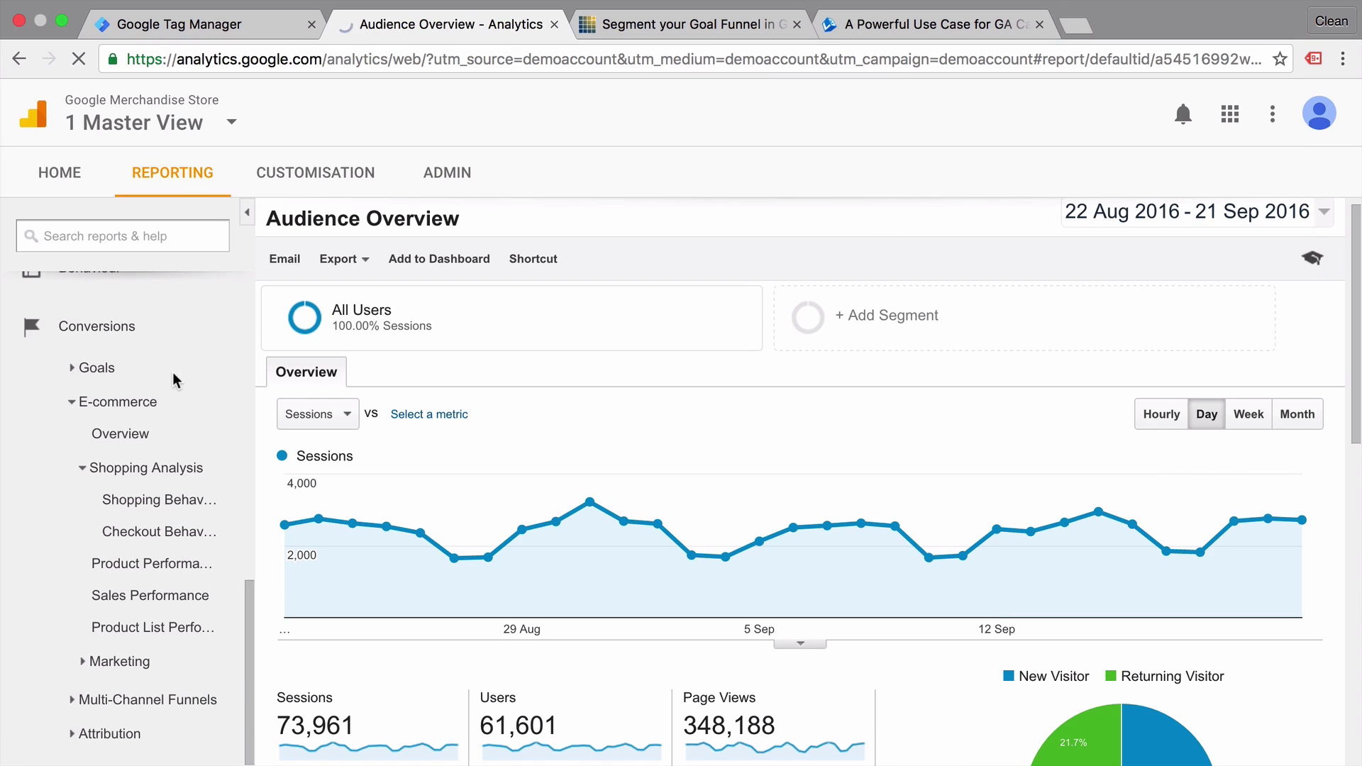
scroll(100, 696, "up", 8)
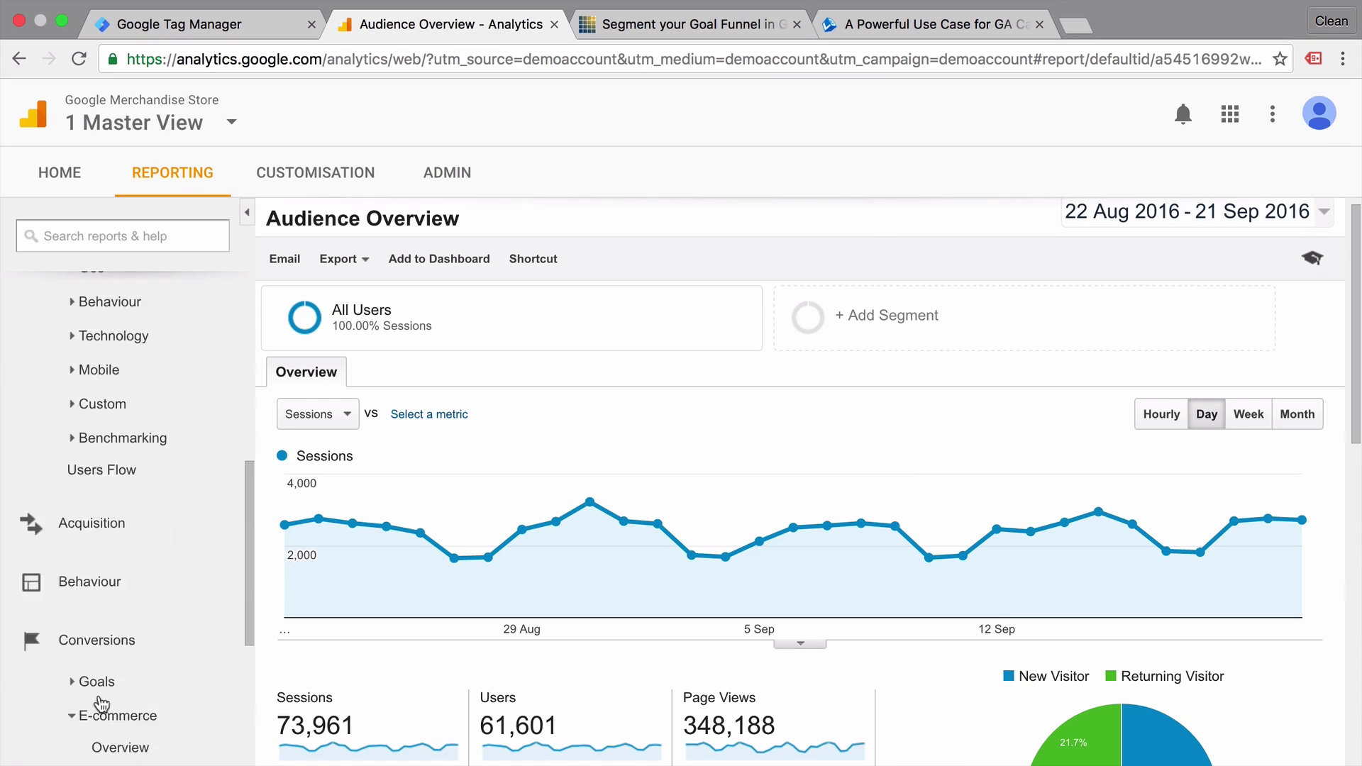
scroll(98, 695, "up", 10)
left_click(37, 537)
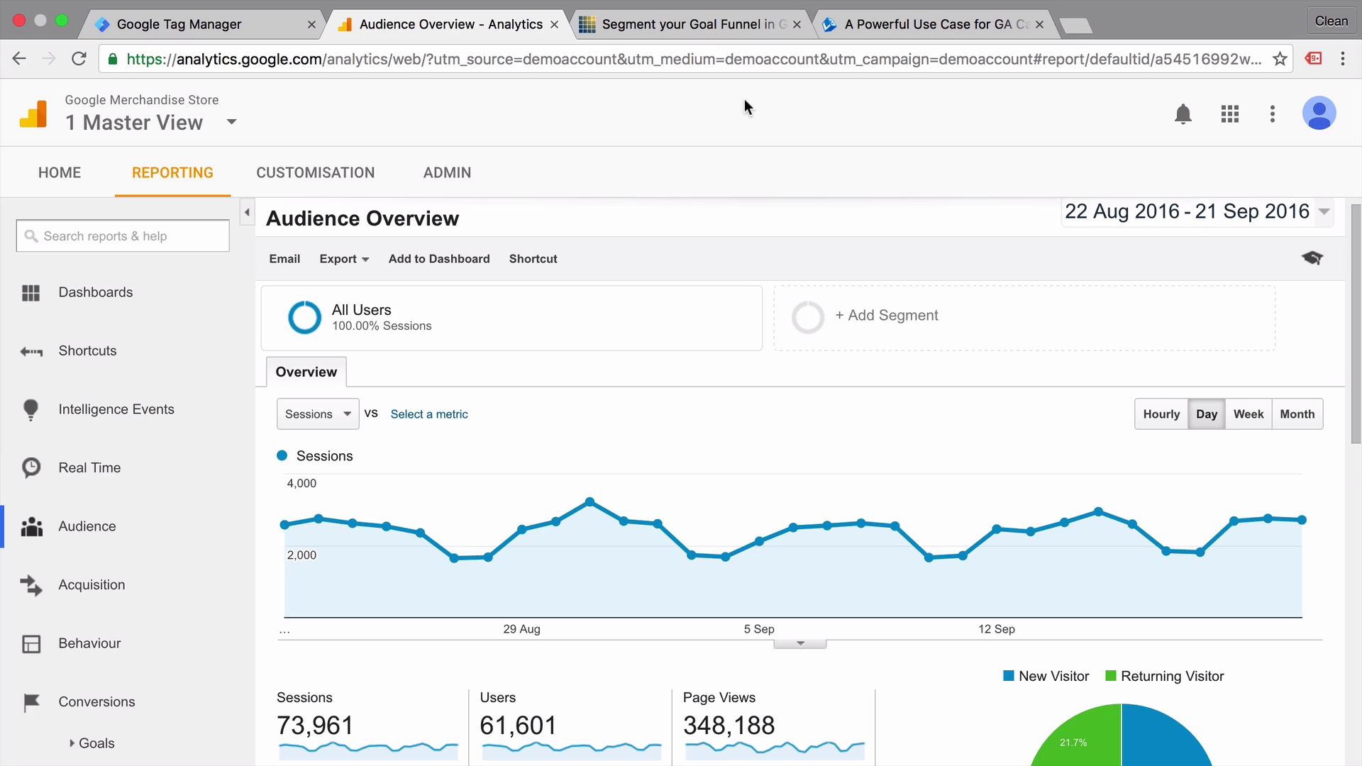
left_click(709, 31)
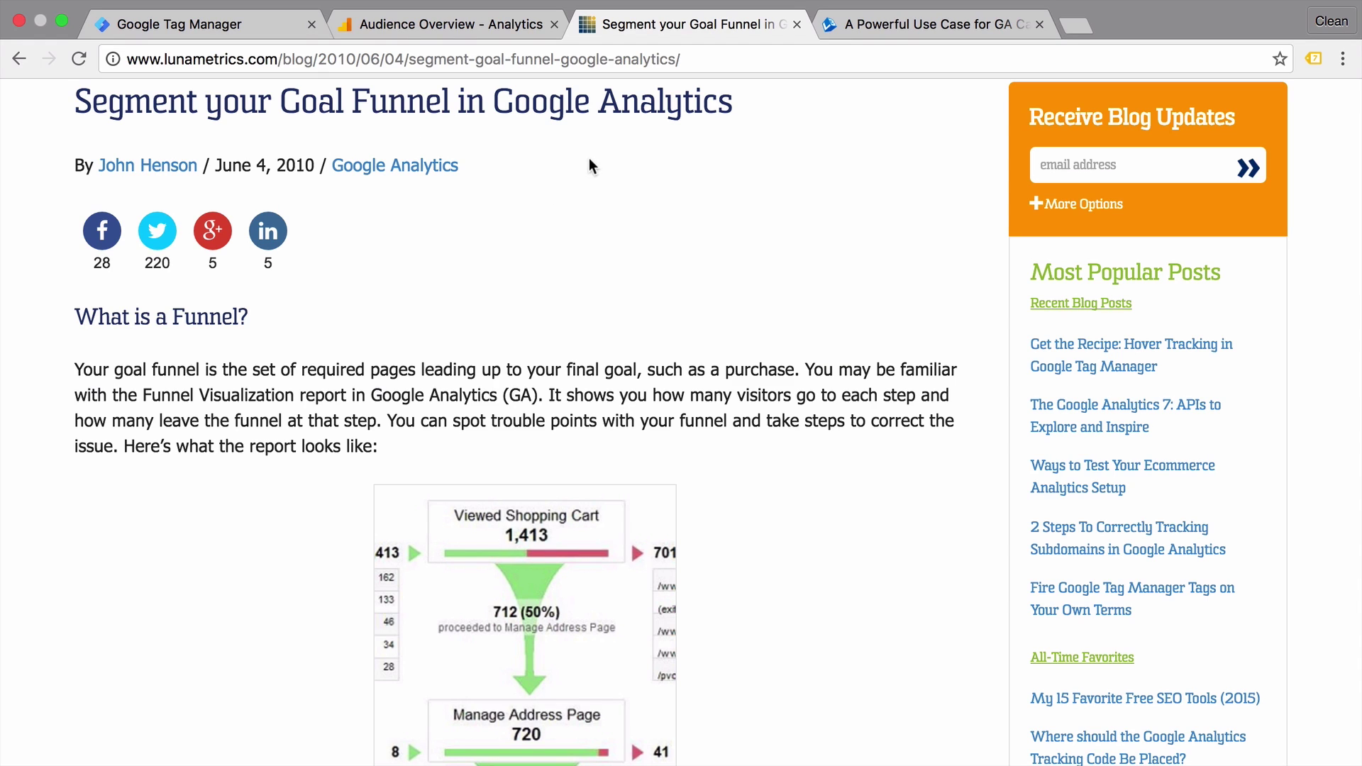
Step: Read the LunaMetrics article down to '2. Create the custom report', then return to Analytics
scroll(284, 445, "down", 10)
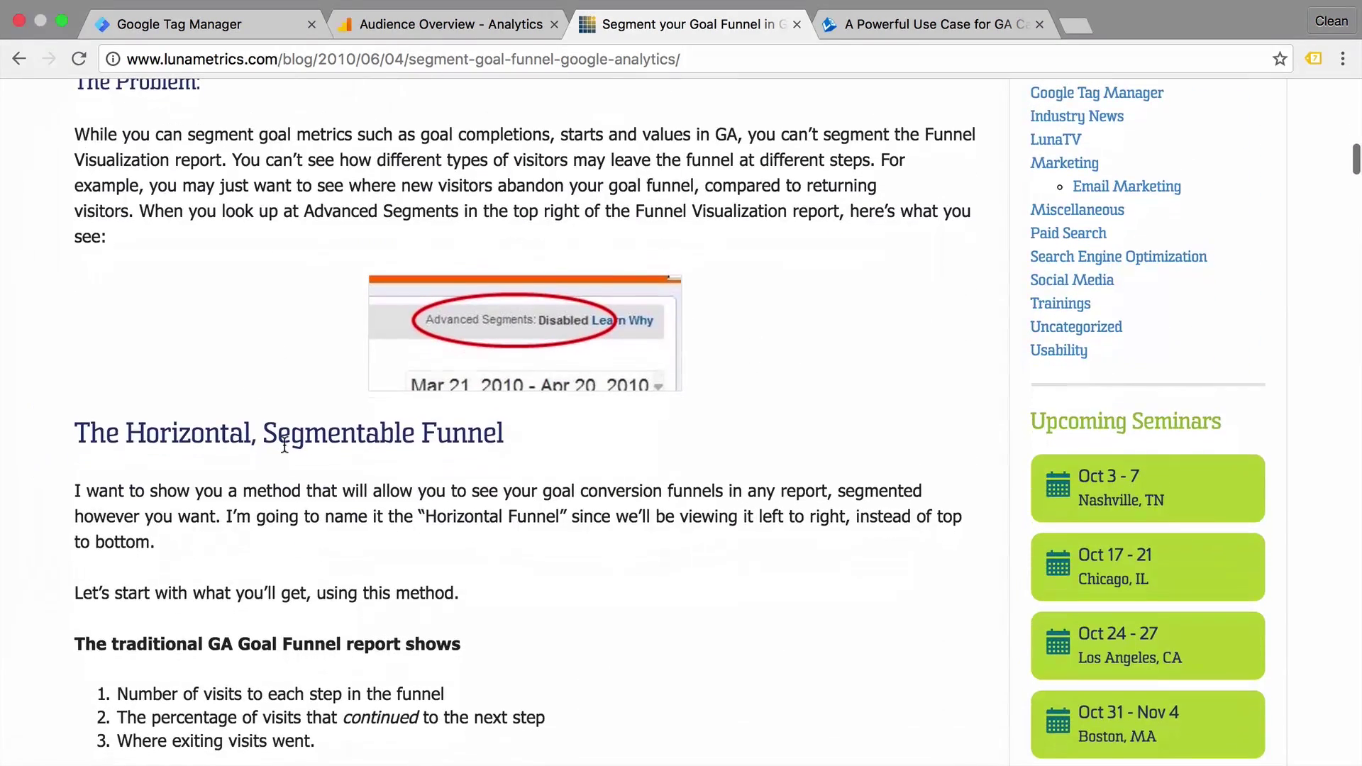
scroll(285, 445, "down", 8)
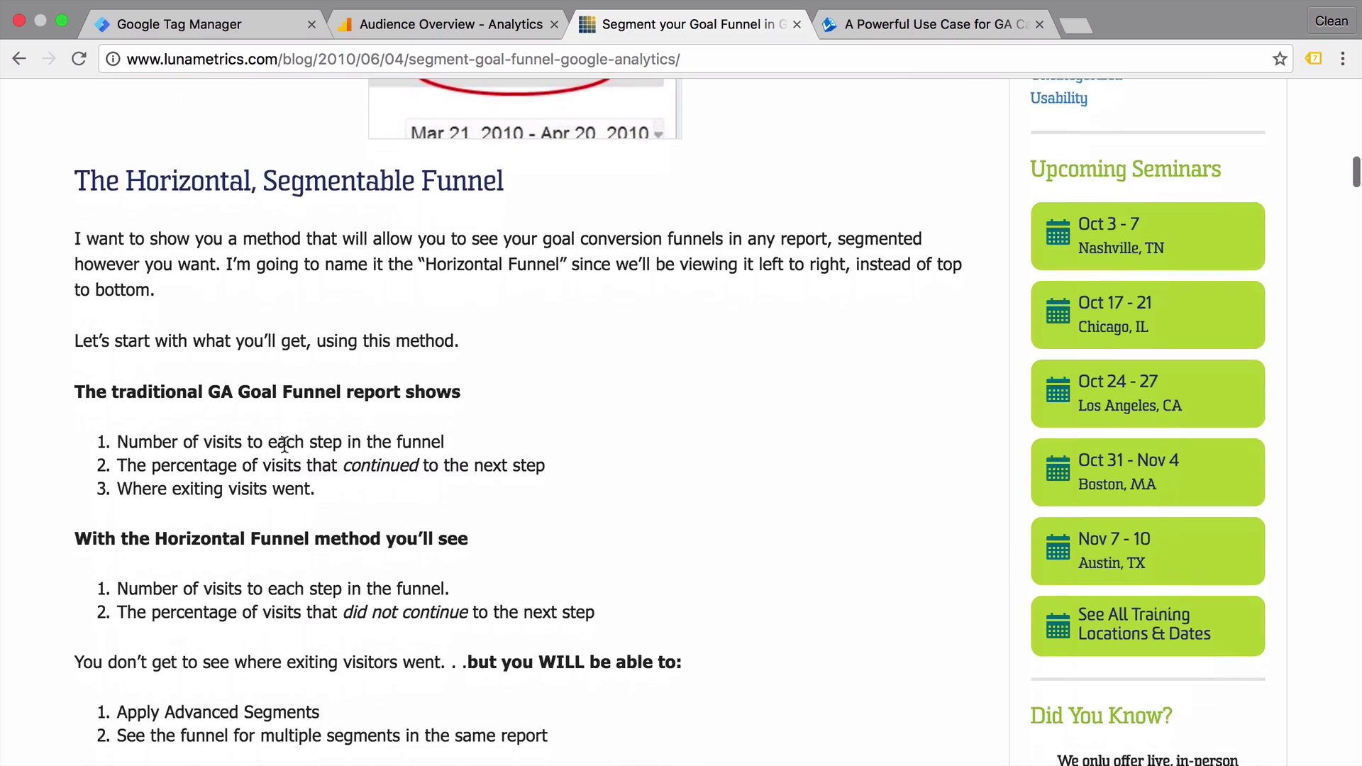
scroll(285, 445, "down", 6)
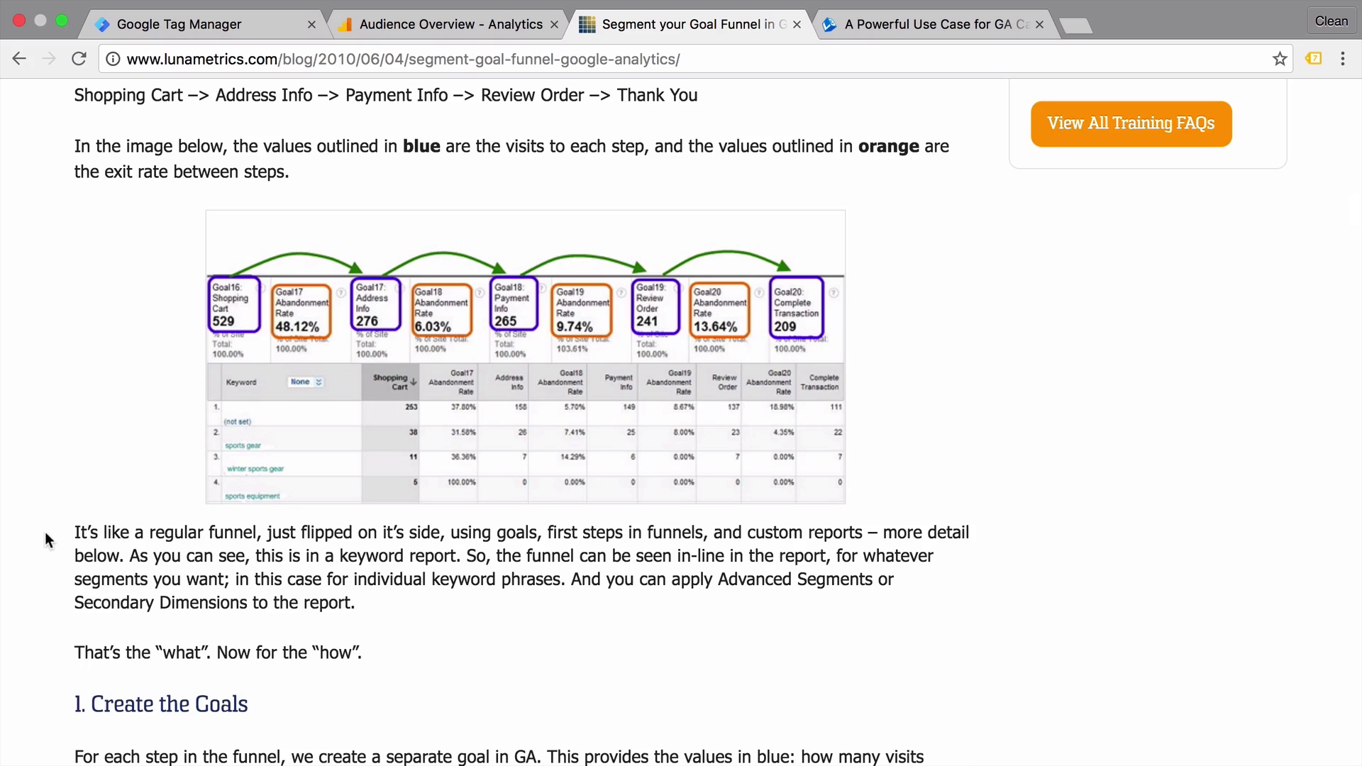
scroll(45, 531, "down", 8)
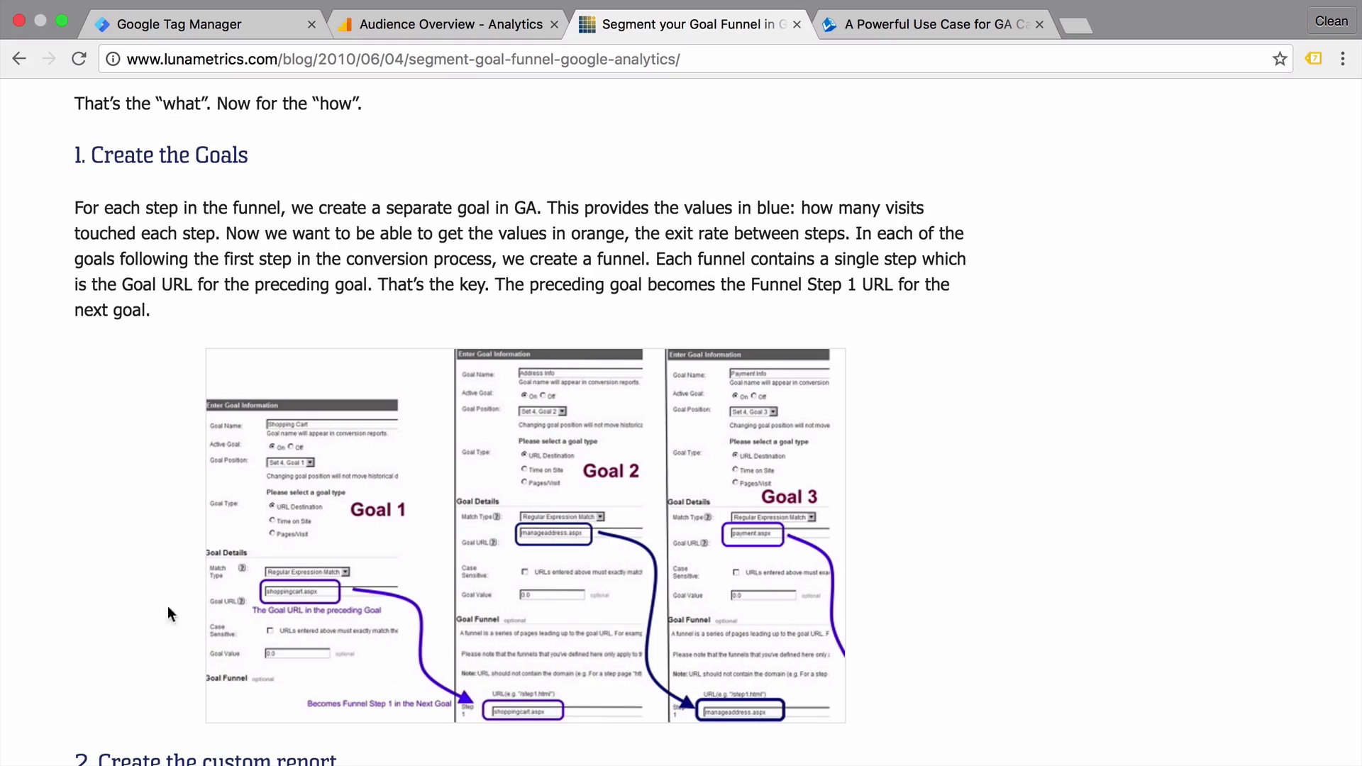
scroll(124, 598, "down", 4)
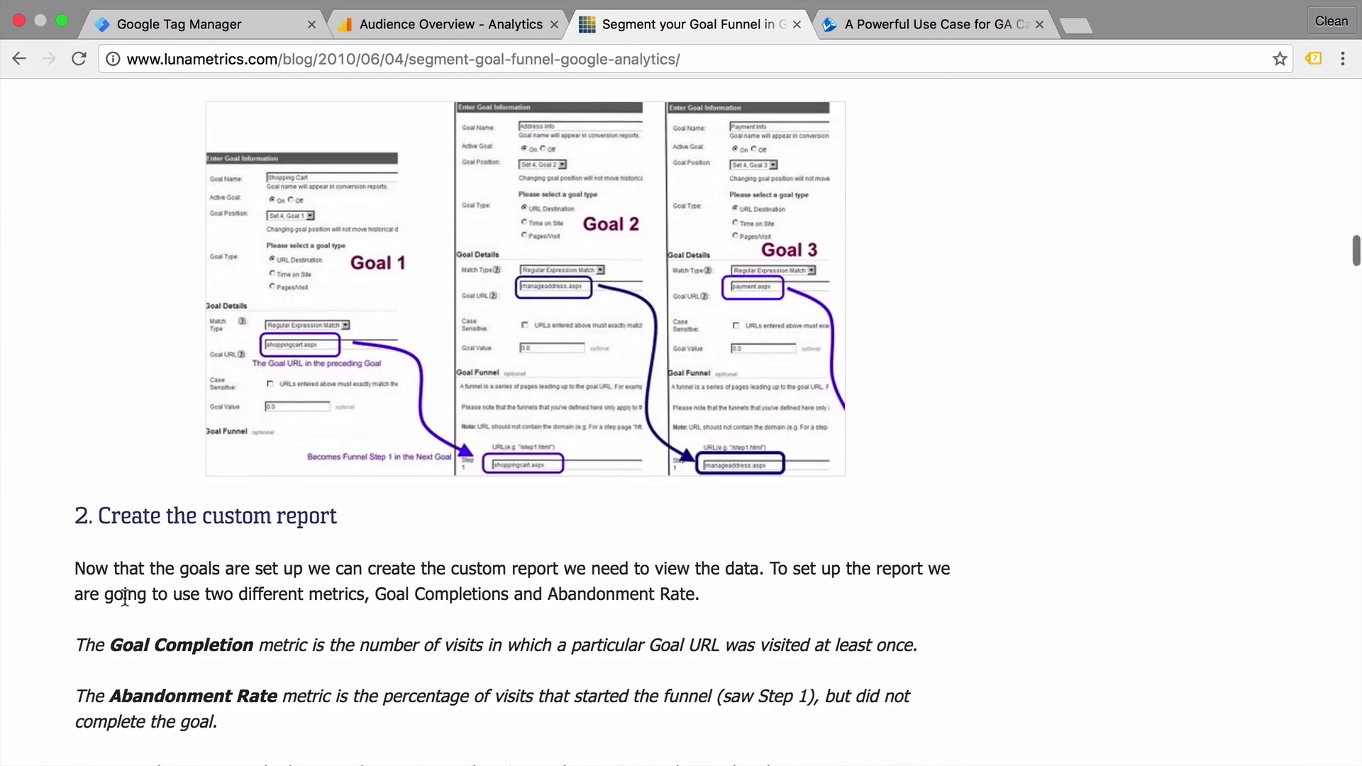
scroll(125, 598, "down", 3)
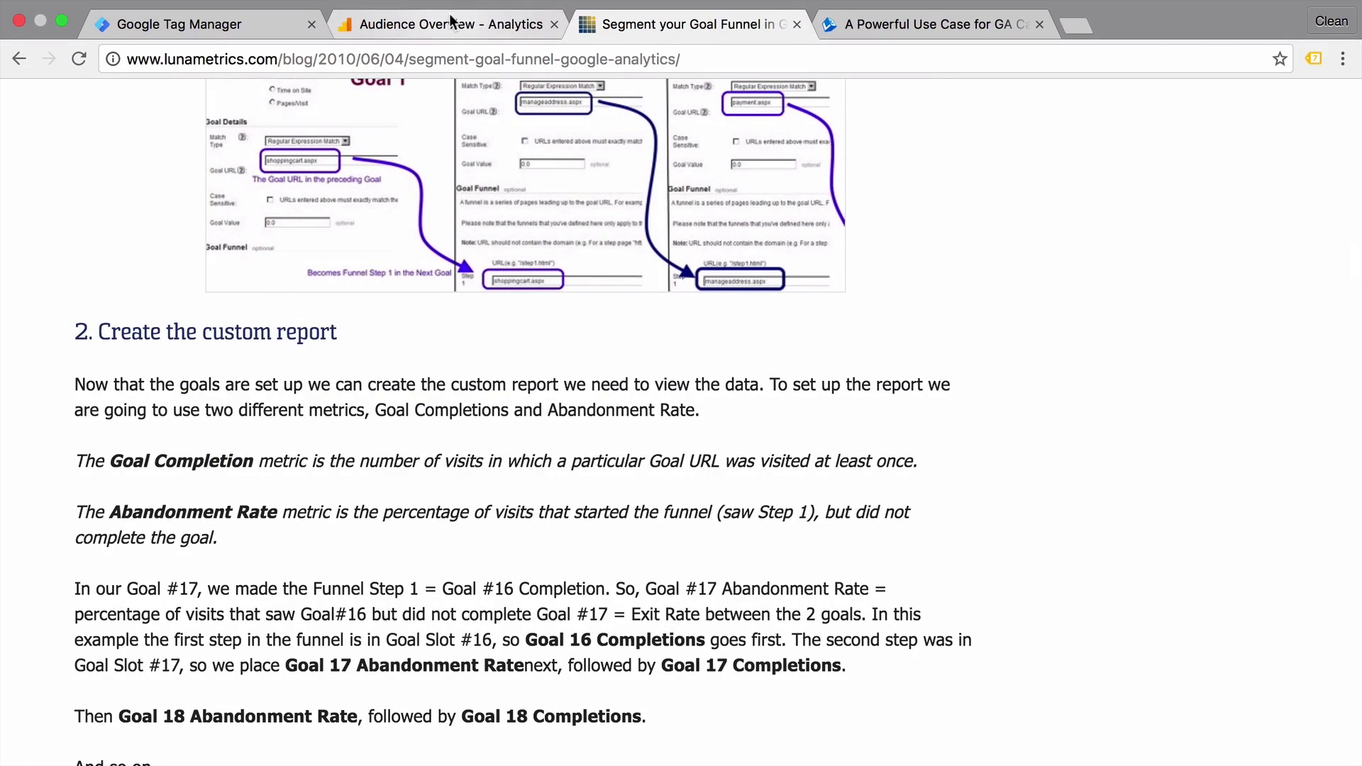
left_click(451, 20)
Step: Review the Horizontal Funnel custom report's table, then switch to the L3 calculated-metrics article
left_click(299, 183)
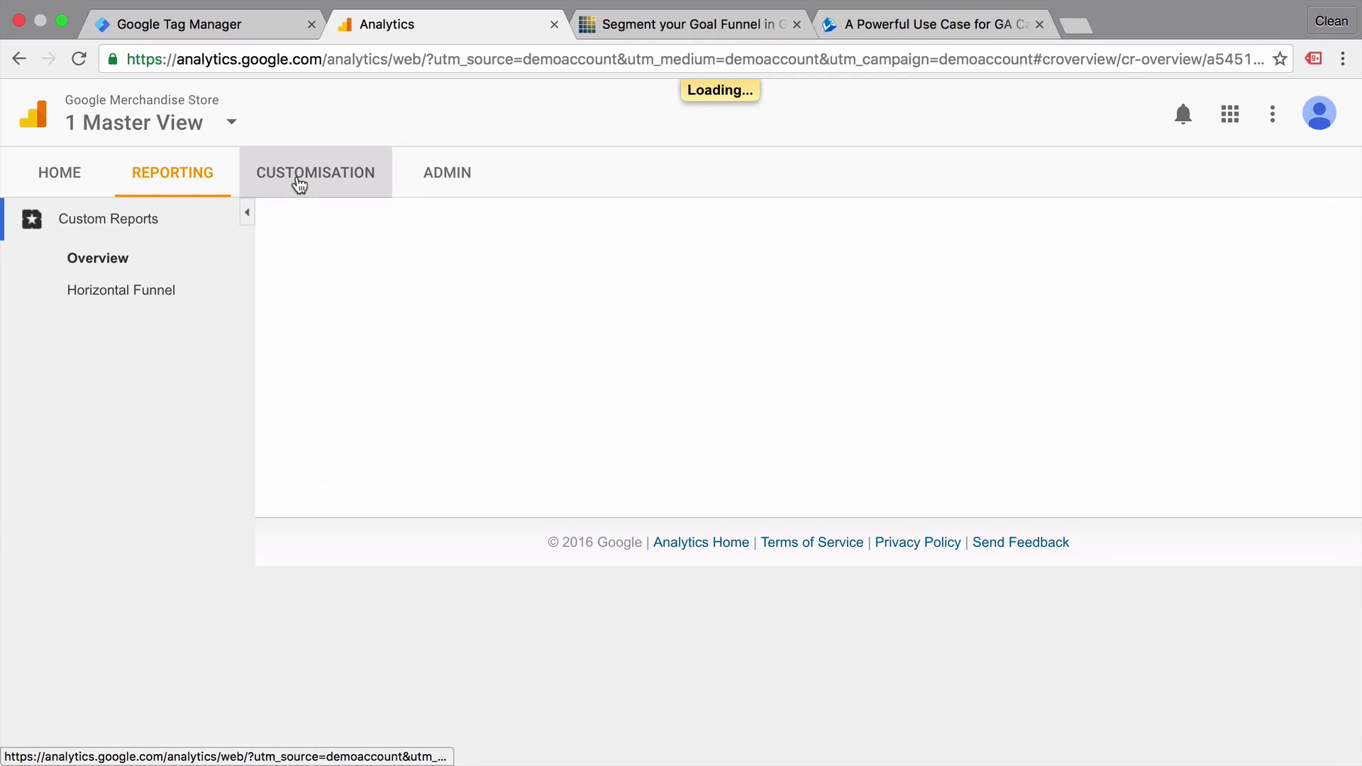
left_click(351, 355)
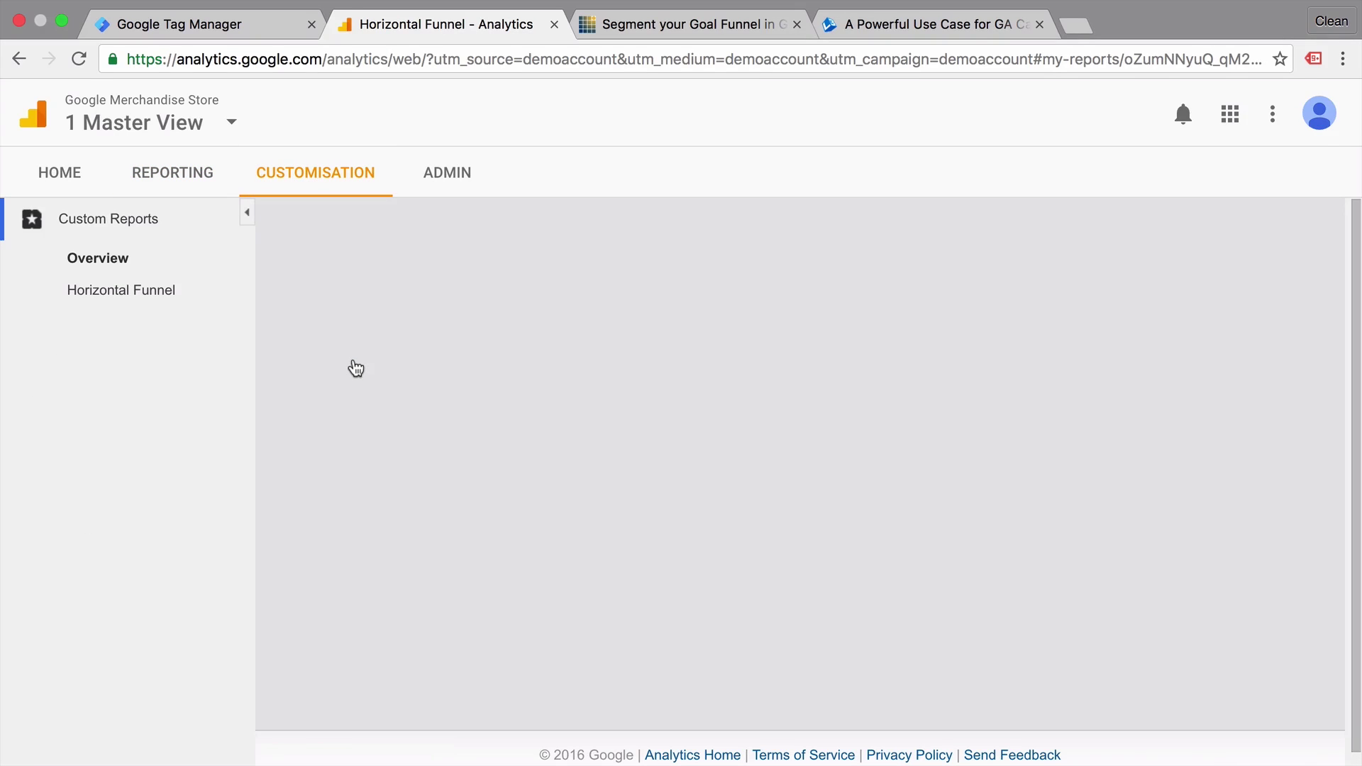
scroll(334, 518, "down", 2)
scroll(333, 515, "up", 2)
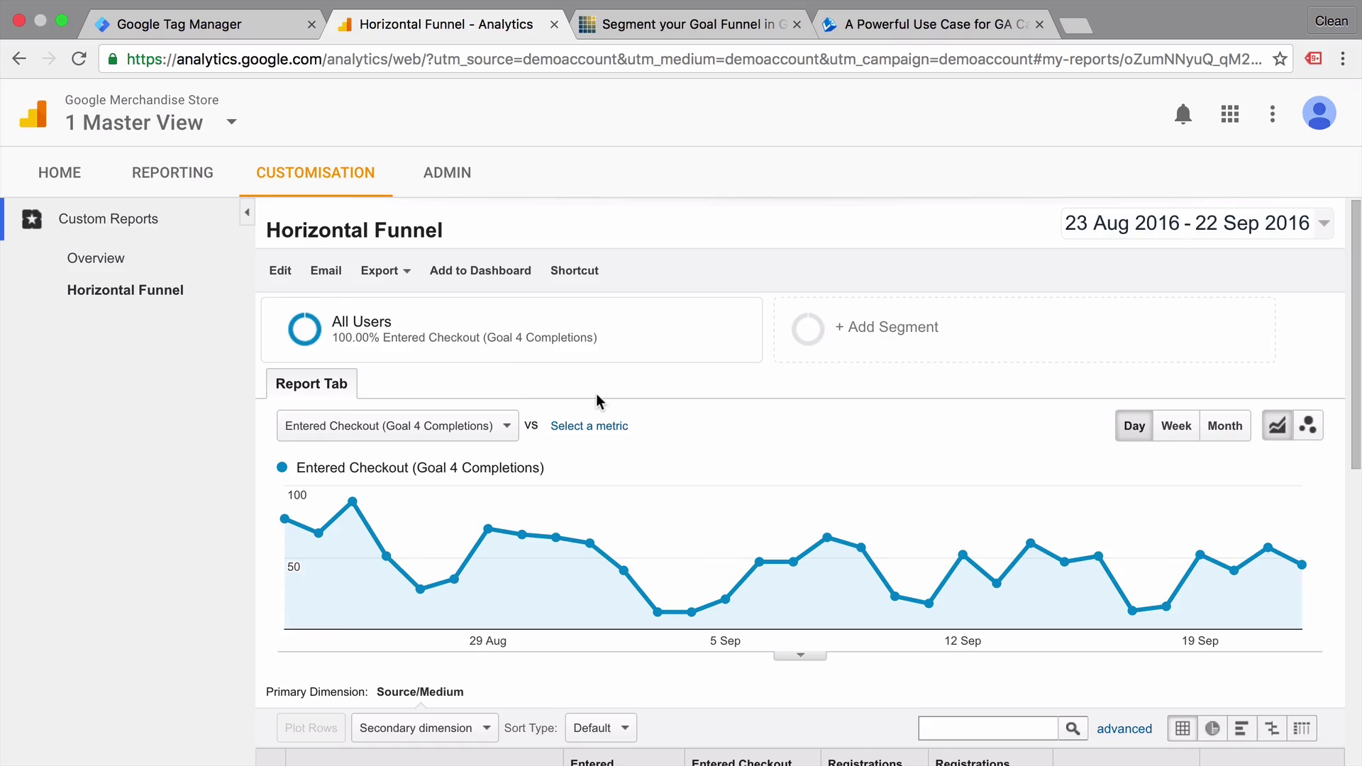
scroll(596, 393, "down", 5)
scroll(596, 393, "up", 3)
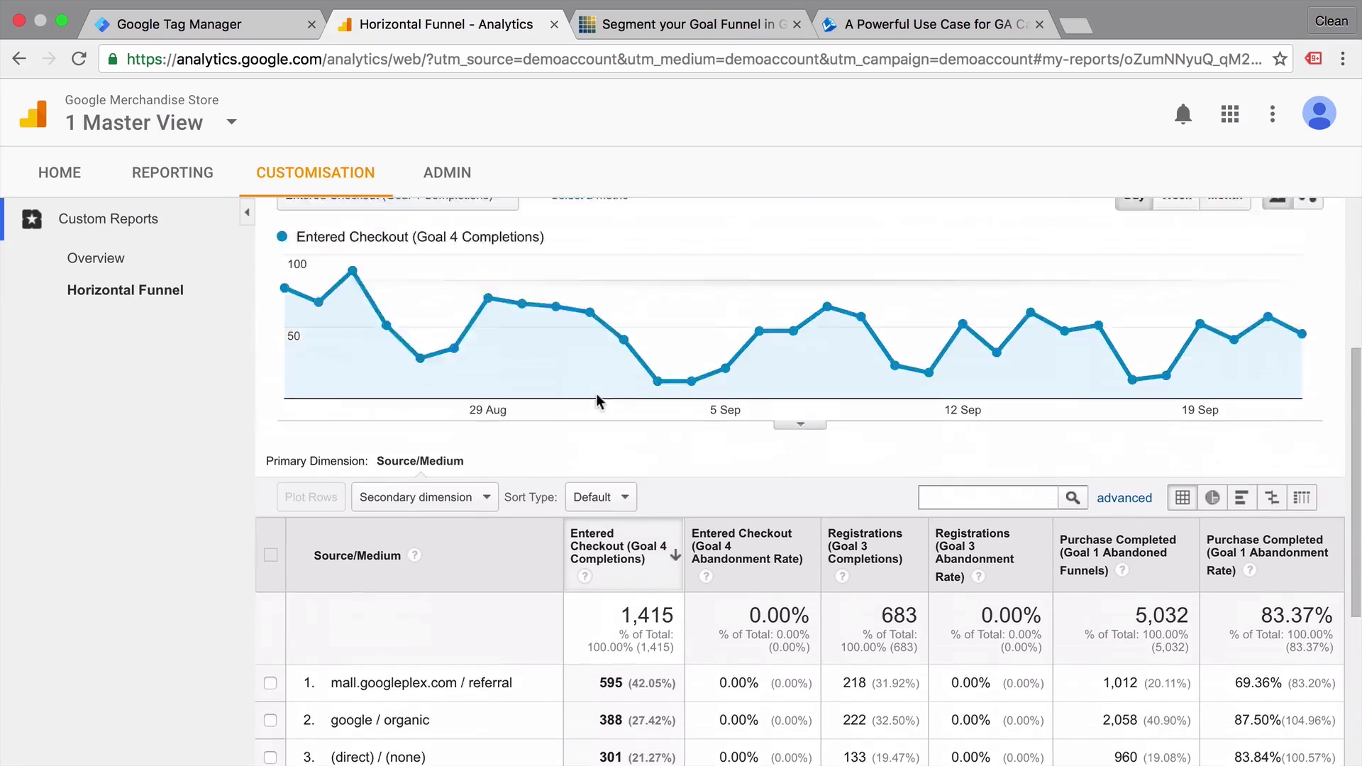
scroll(596, 393, "down", 3)
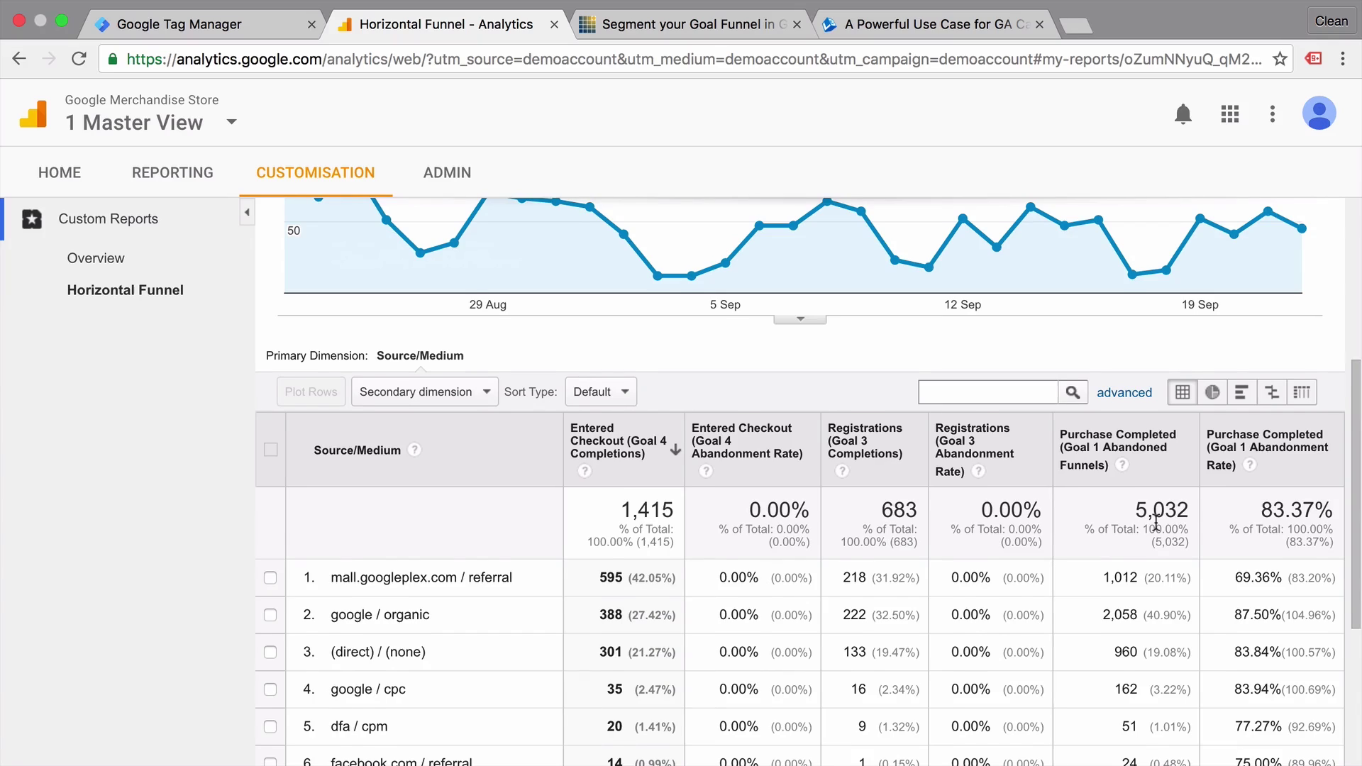
scroll(1156, 523, "down", 1)
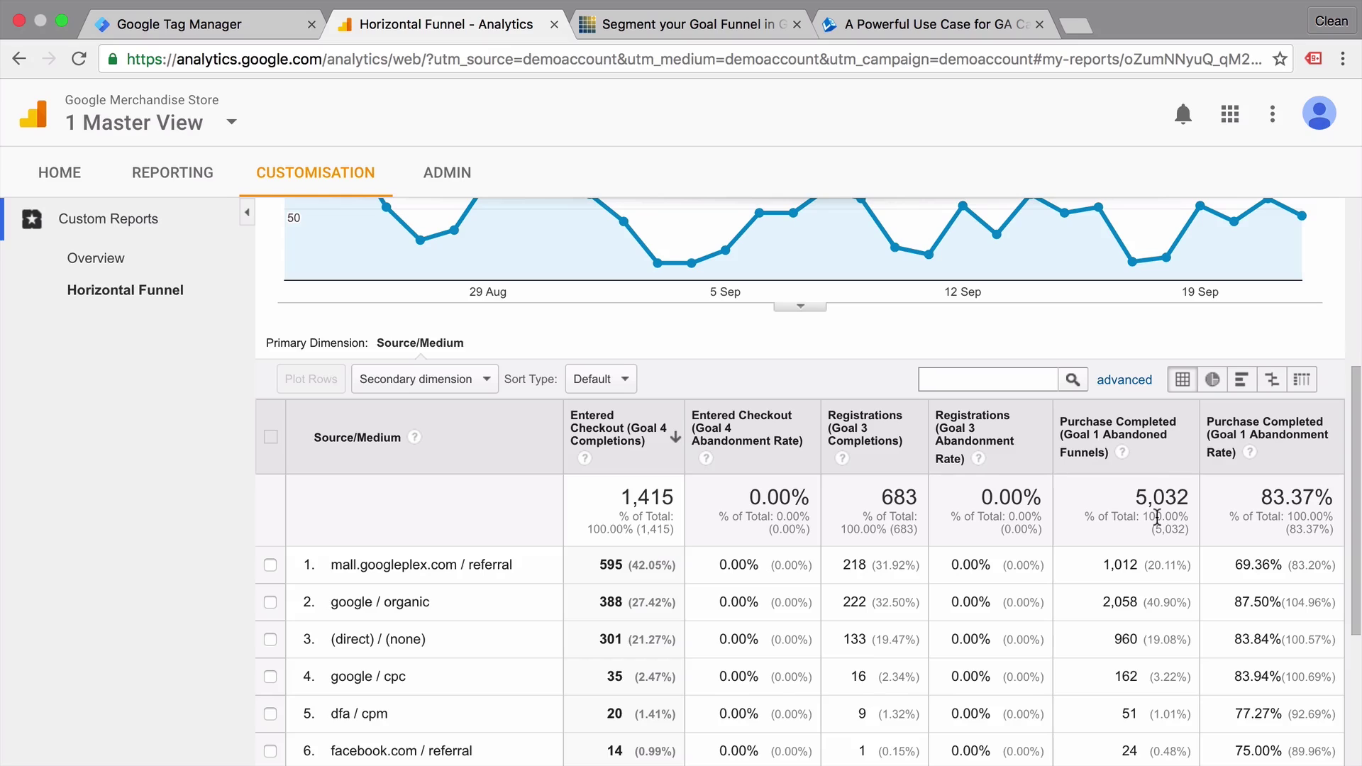
left_click(948, 19)
scroll(790, 309, "up", 15)
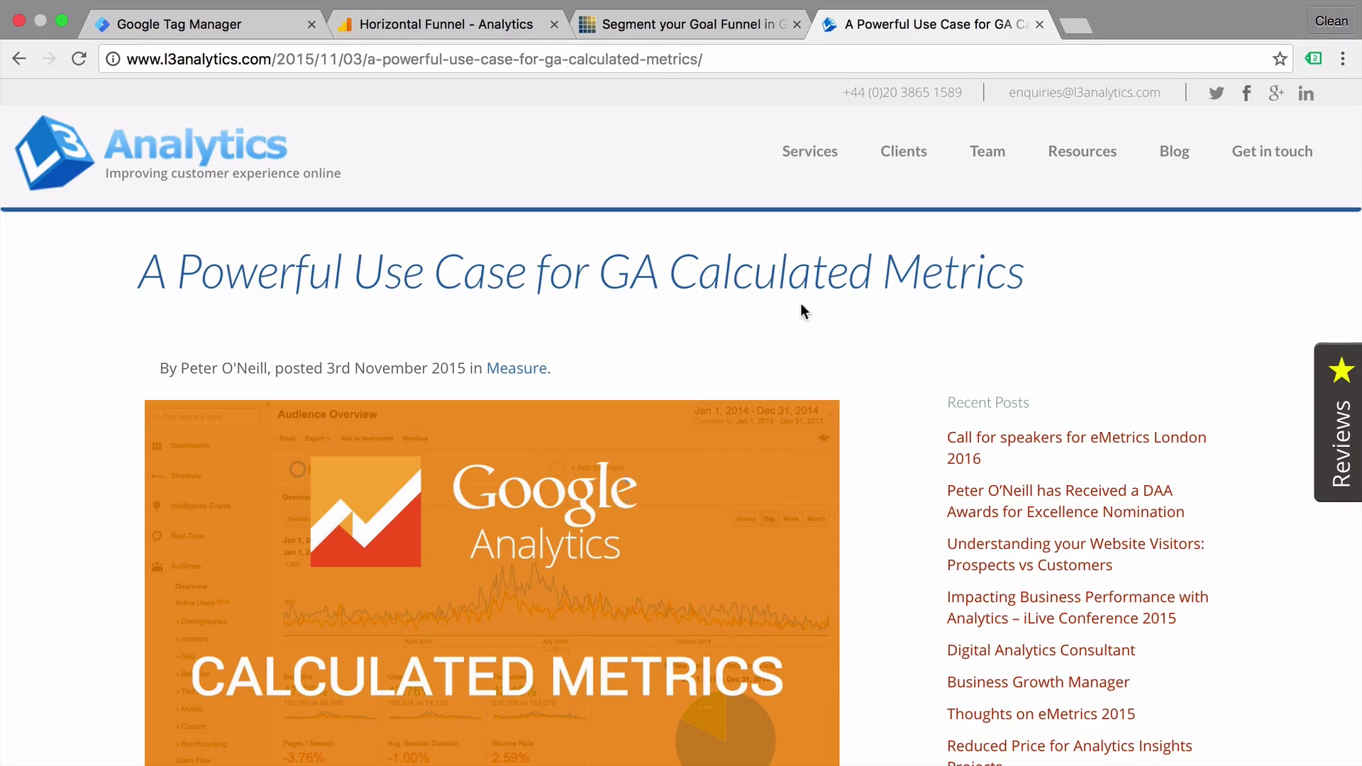
Step: Read the L3 Analytics article through Step 3, then return to the Horizontal Funnel report
scroll(877, 335, "down", 15)
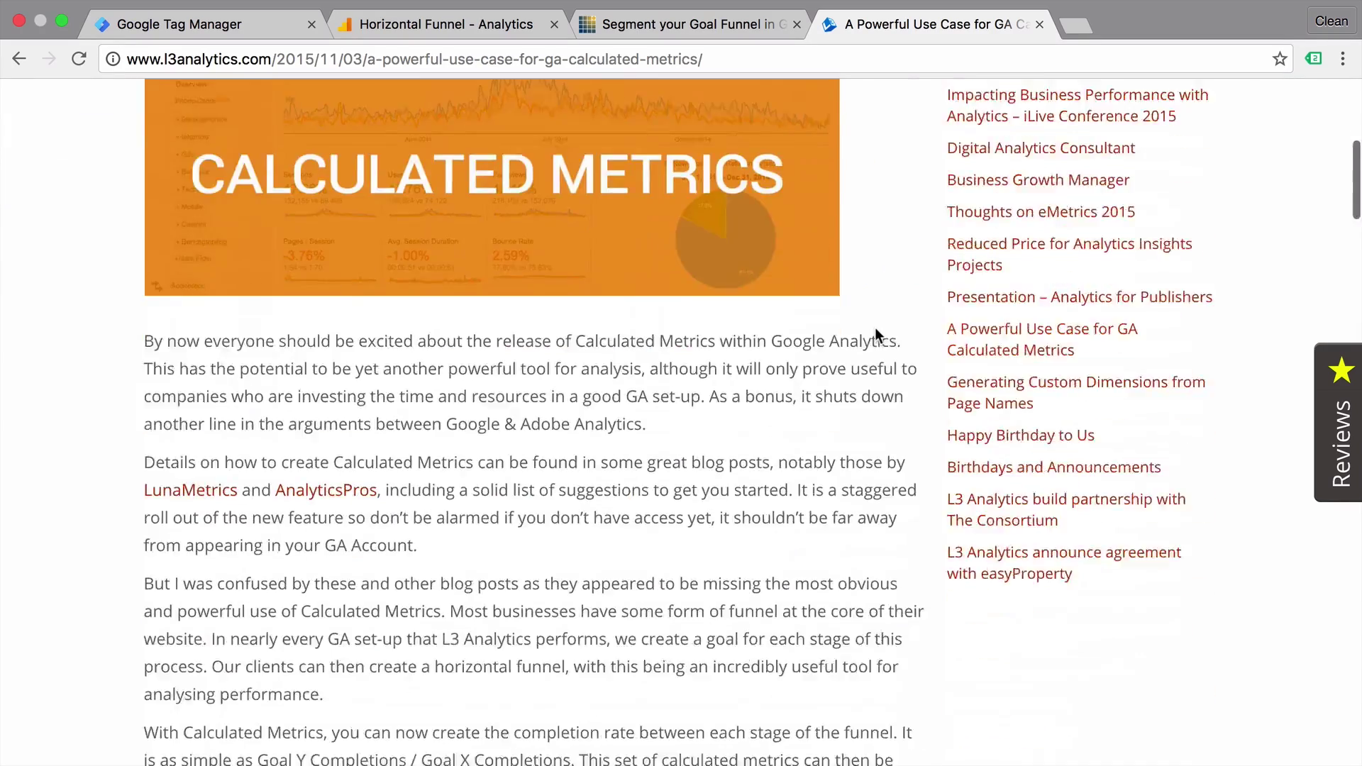
scroll(875, 330, "down", 3)
scroll(876, 329, "up", 1)
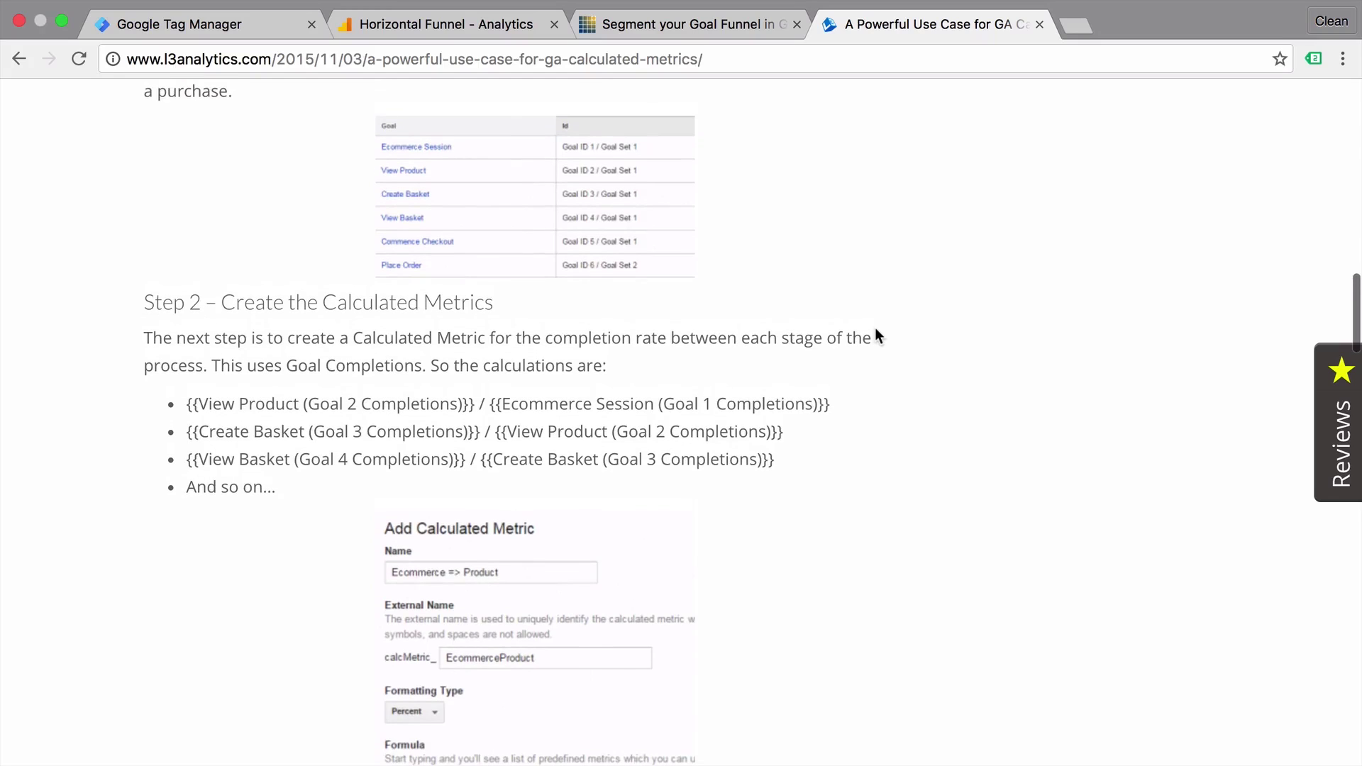
scroll(877, 333, "down", 7)
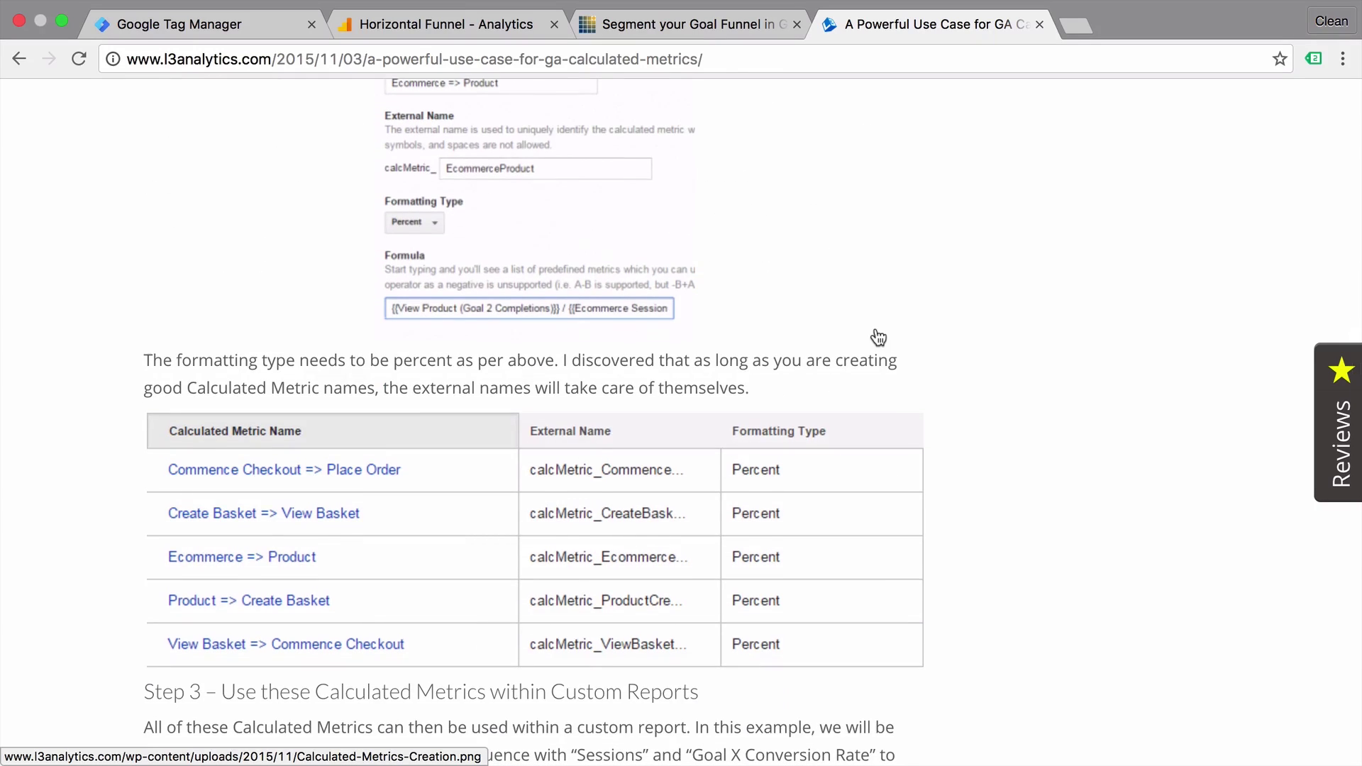
scroll(879, 337, "down", 7)
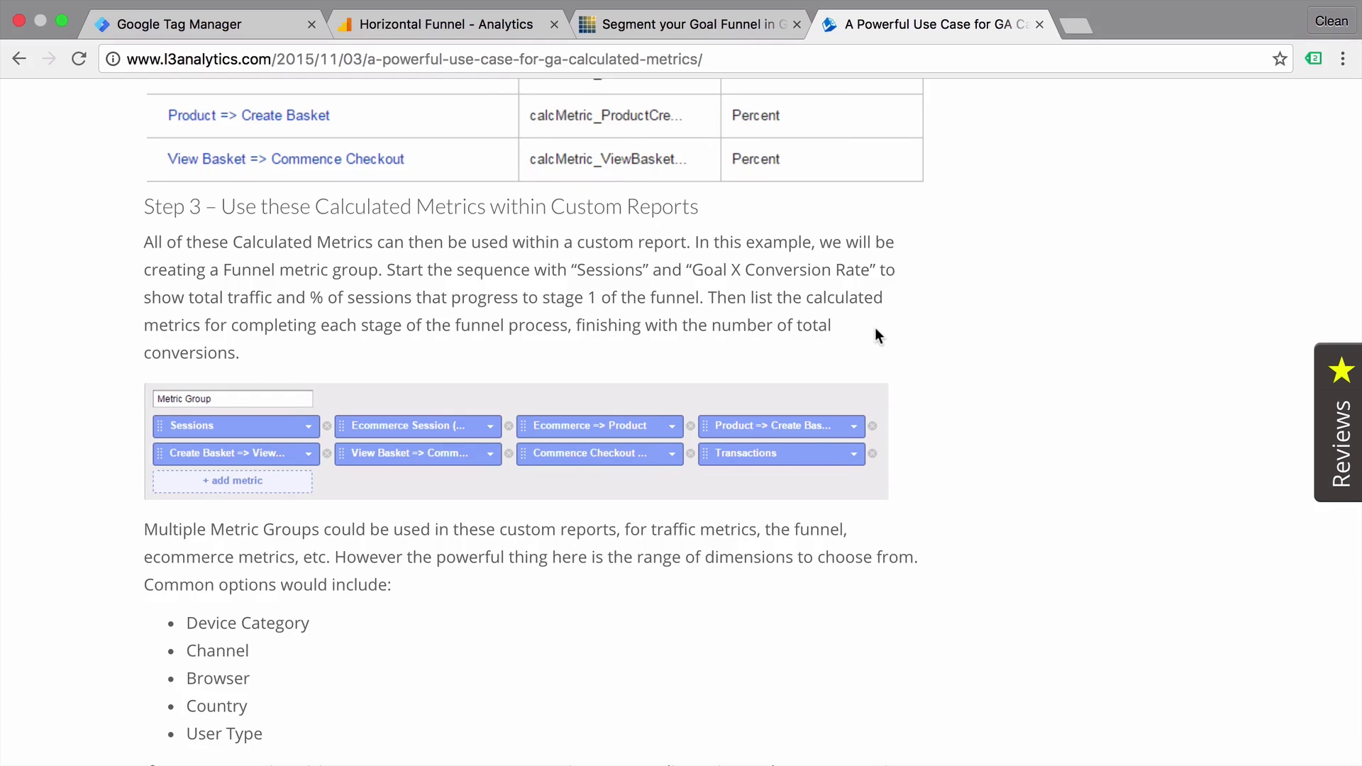
scroll(877, 335, "down", 1)
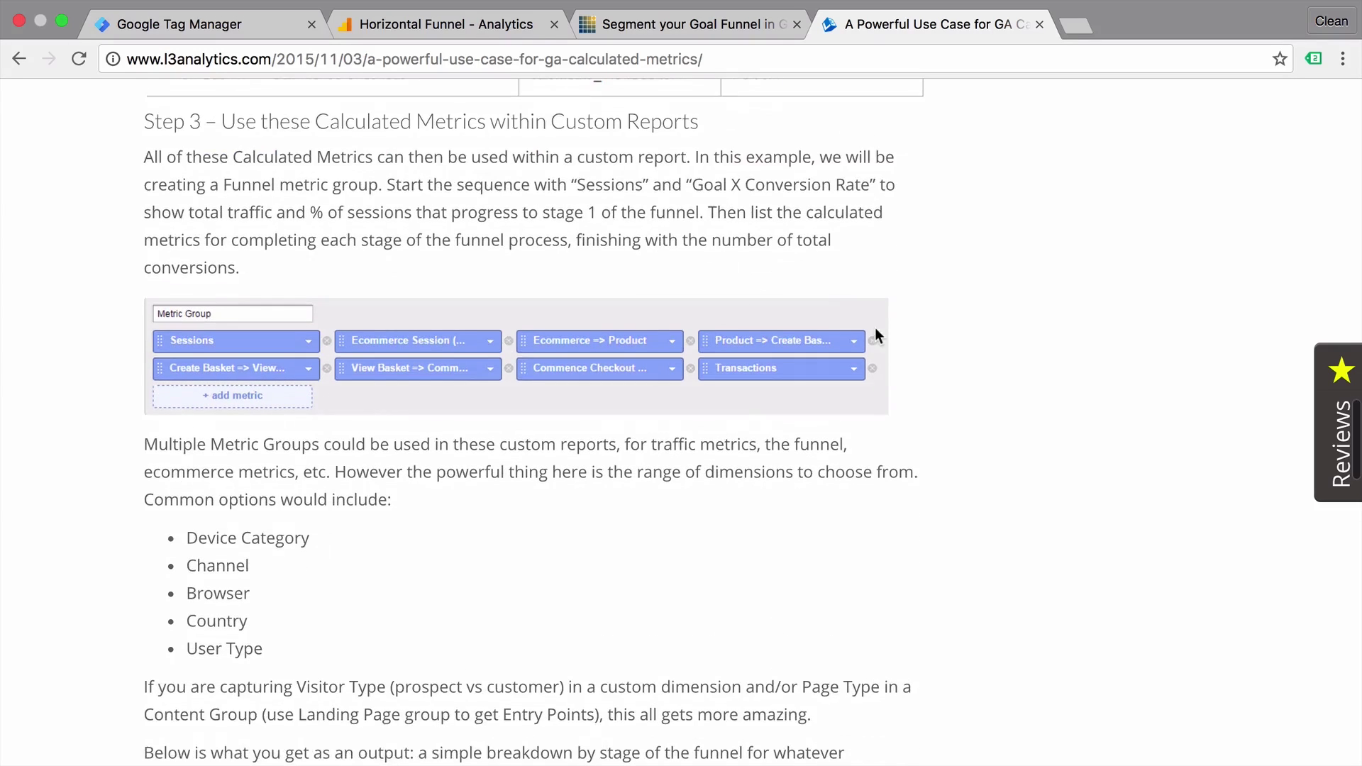
left_click(511, 37)
scroll(328, 426, "up", 2)
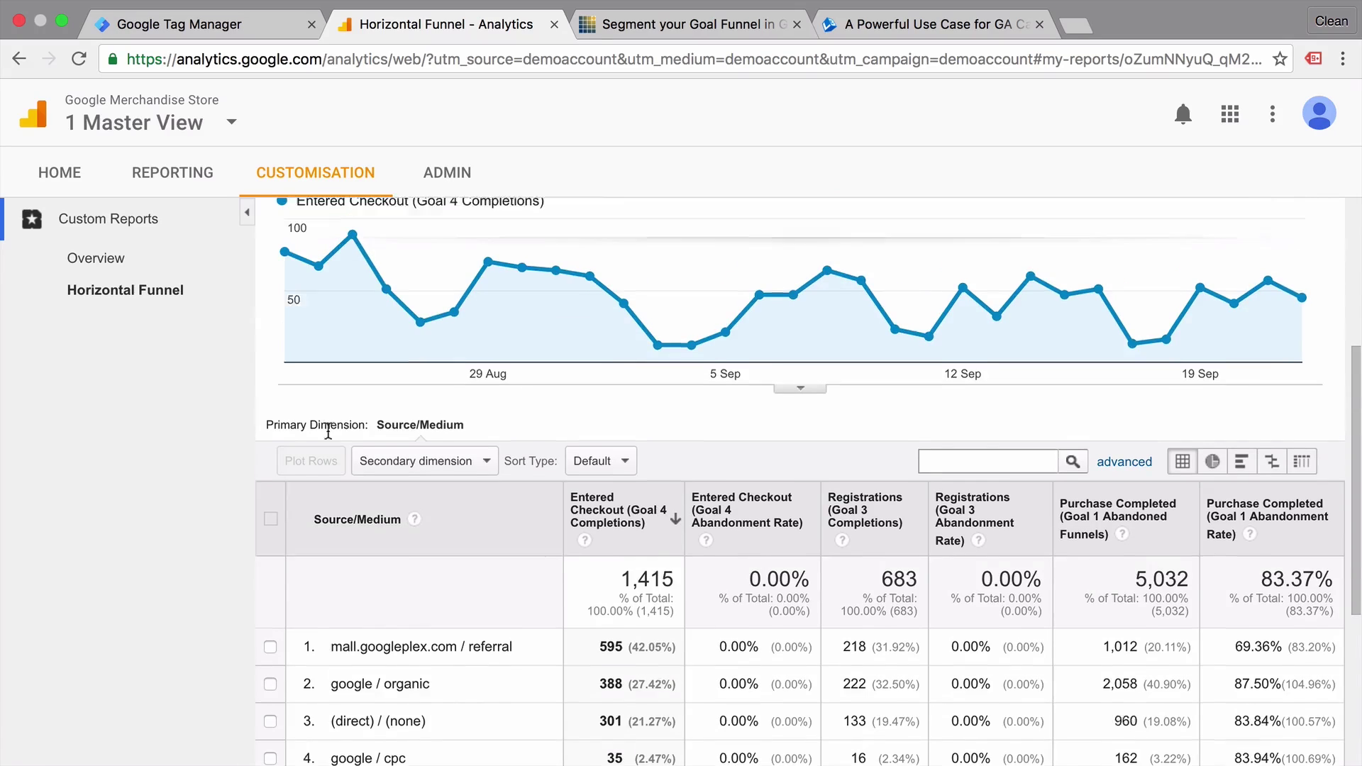
scroll(328, 429, "up", 1)
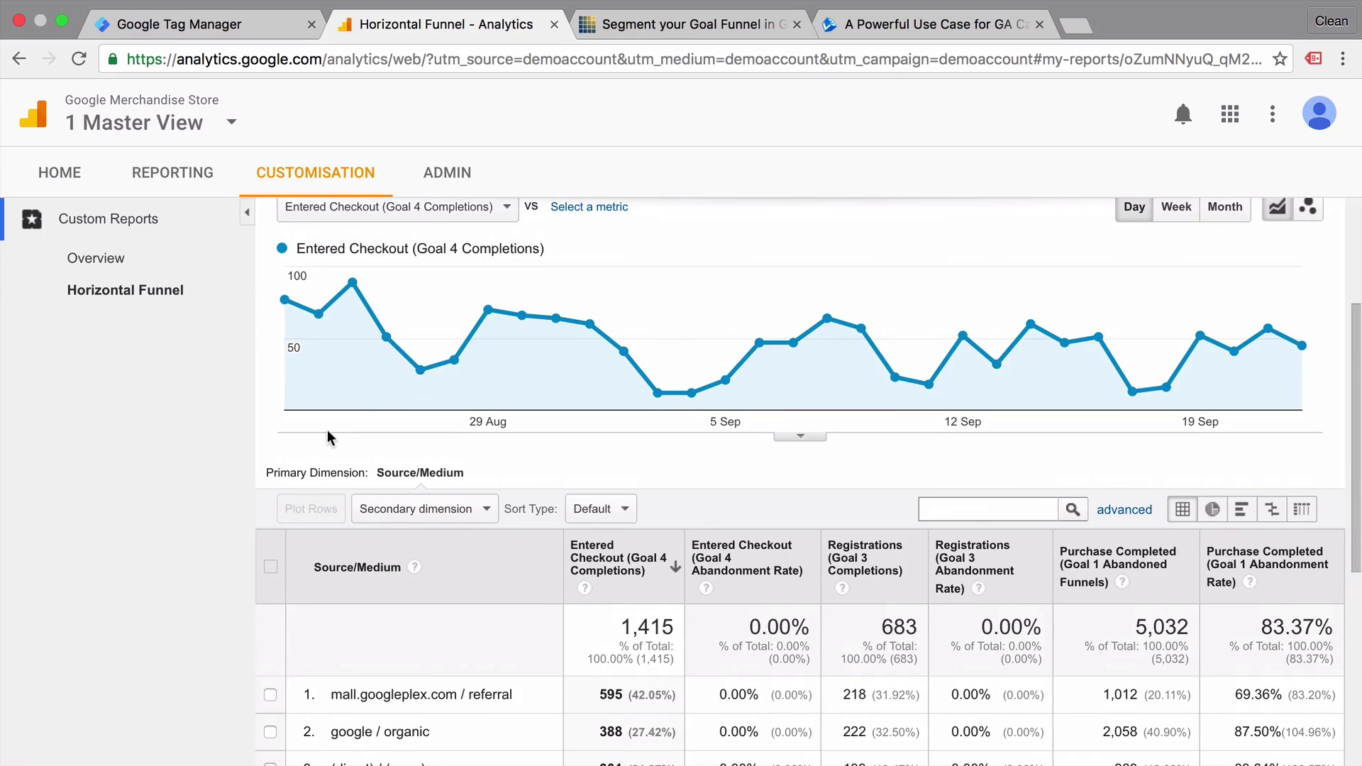